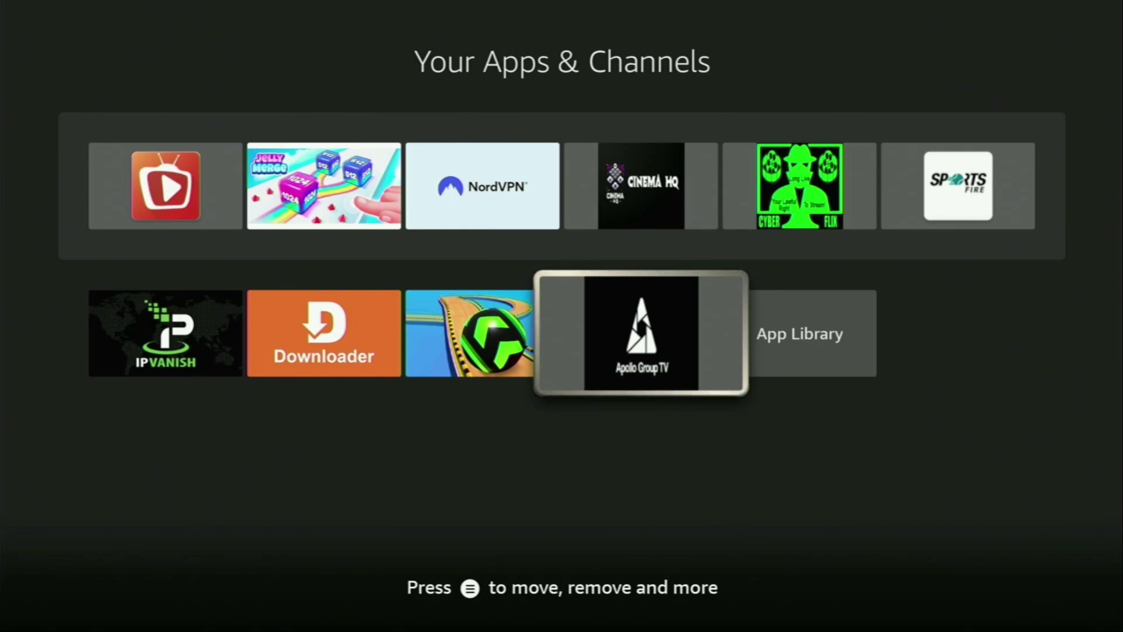
# Highlight the Downloader tile, then return to the Fire TV Home screen
pyautogui.press('Left')
pyautogui.press('Left')
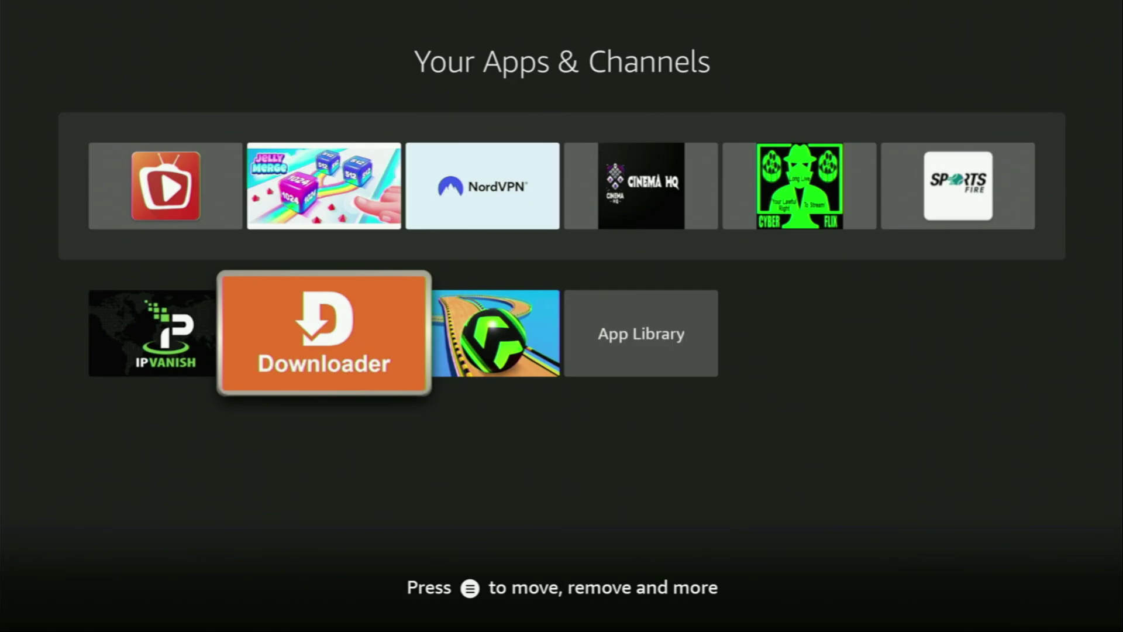
pyautogui.press('Home')
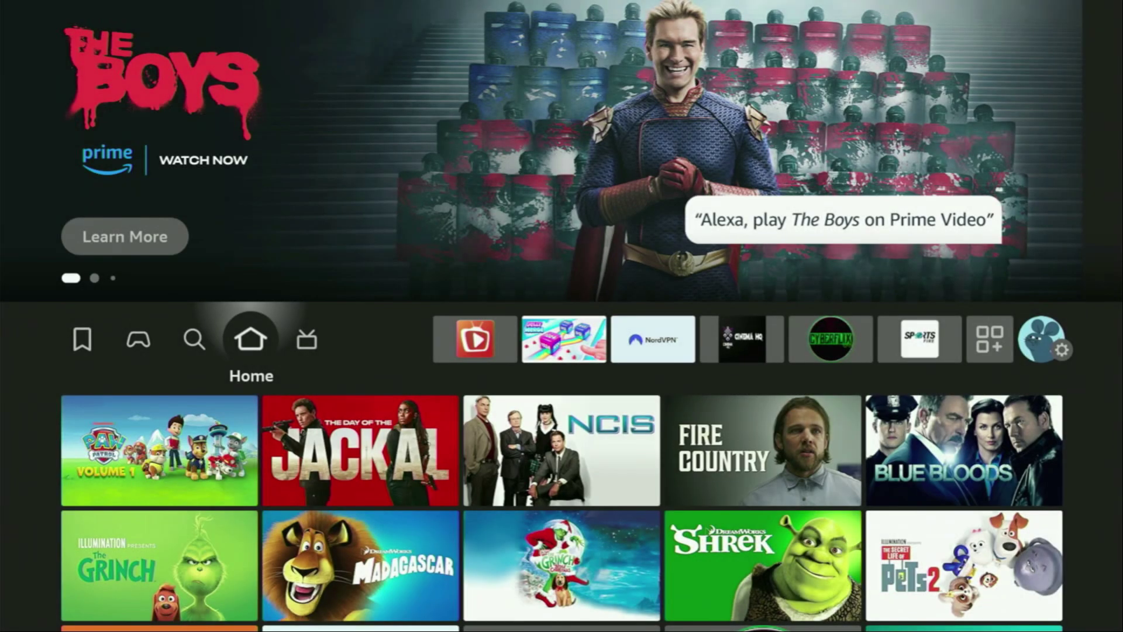
pyautogui.press('Left')
pyautogui.press('Down')
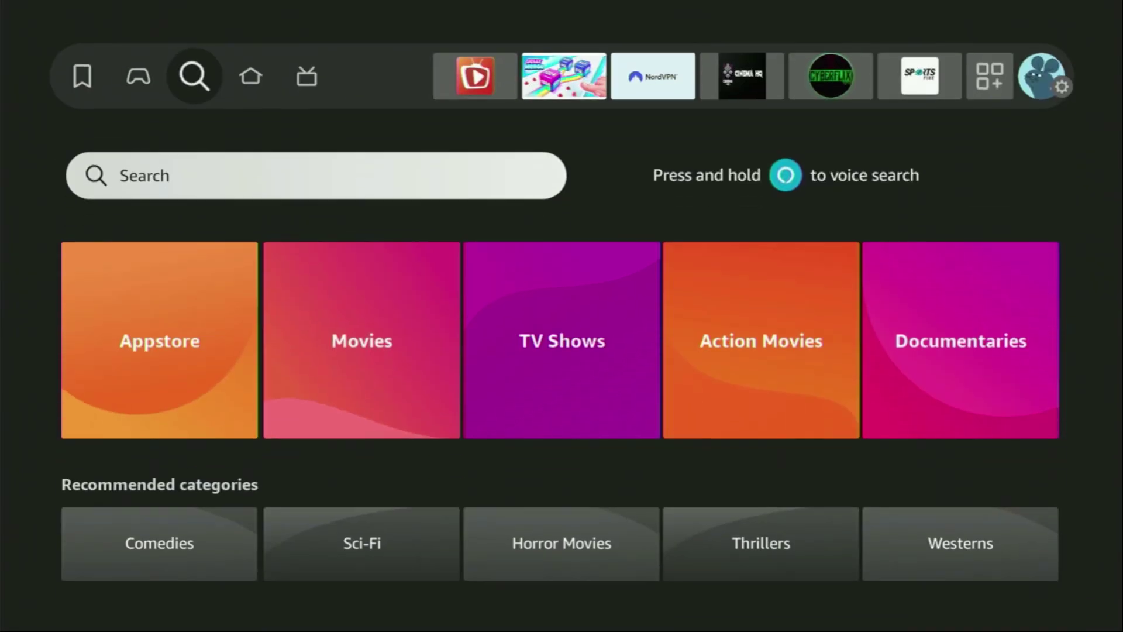
pyautogui.press('Return')
pyautogui.press('Right')
pyautogui.press('Right')
pyautogui.press('Right')
pyautogui.press('Return')
pyautogui.press('Down')
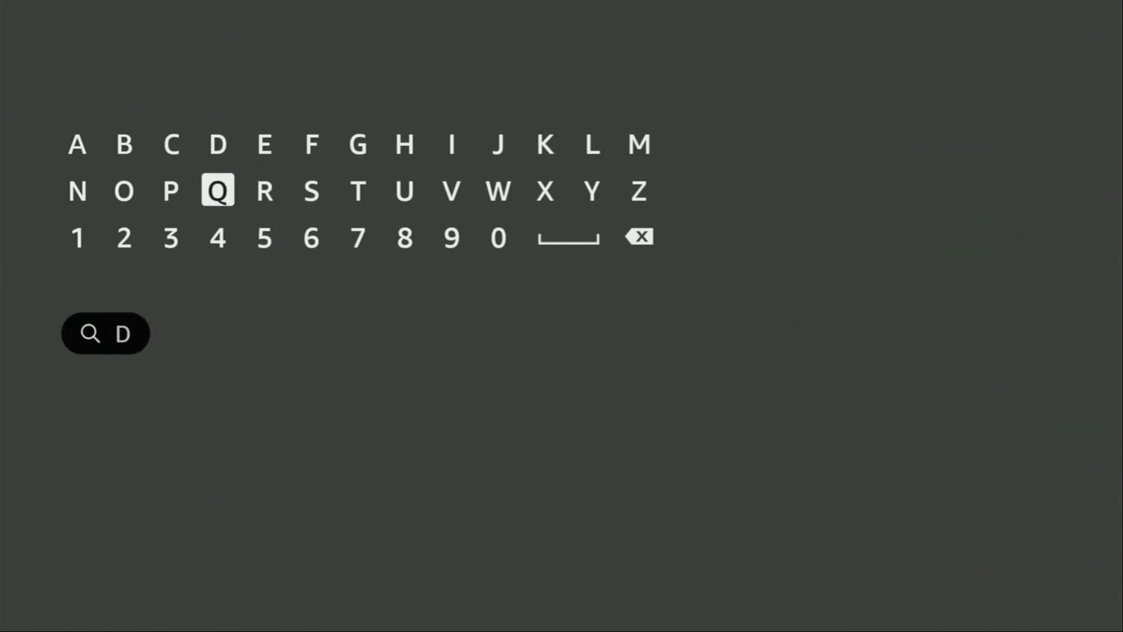
pyautogui.press('Left')
pyautogui.press('Left')
pyautogui.press('Return')
pyautogui.press('Down')
pyautogui.press('Down')
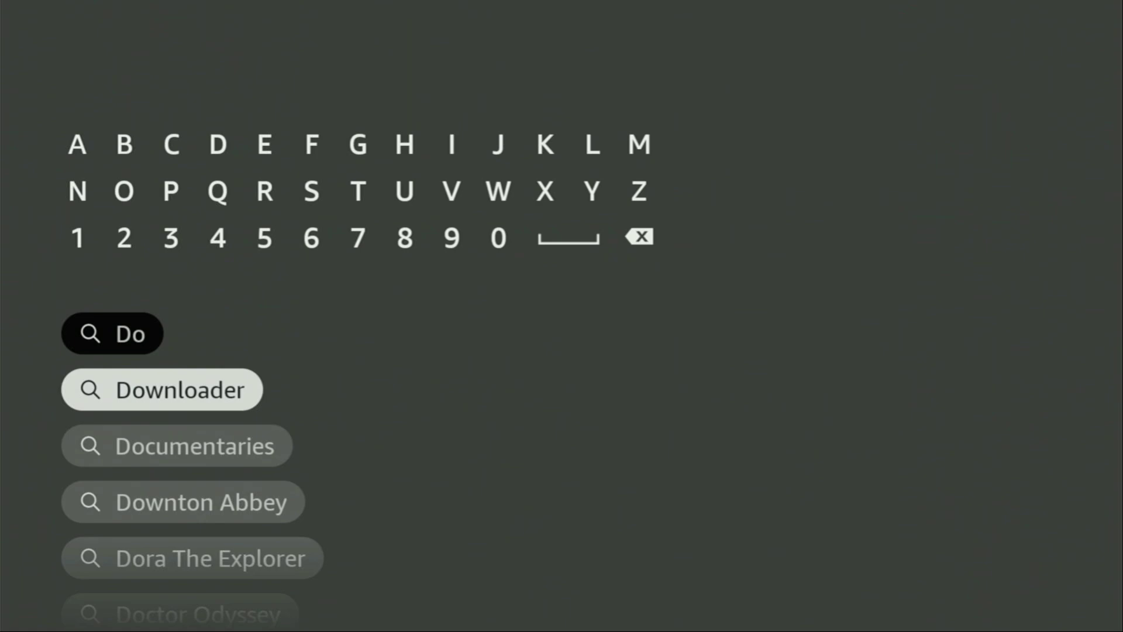
pyautogui.press('Return')
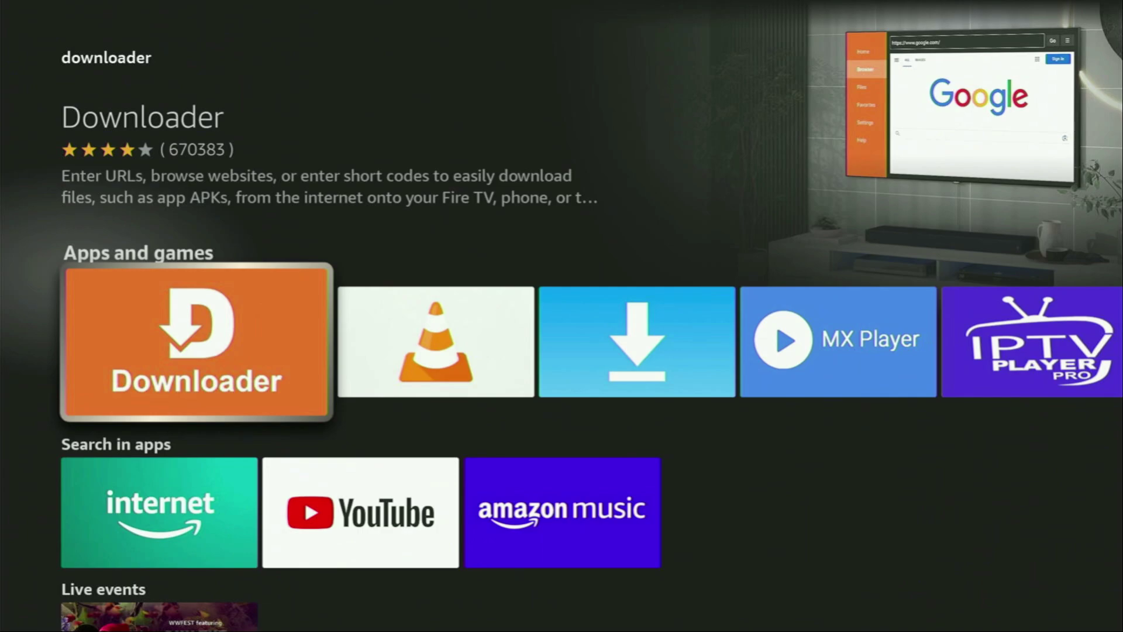
pyautogui.press('Right')
pyautogui.press('Right')
pyautogui.press('Right')
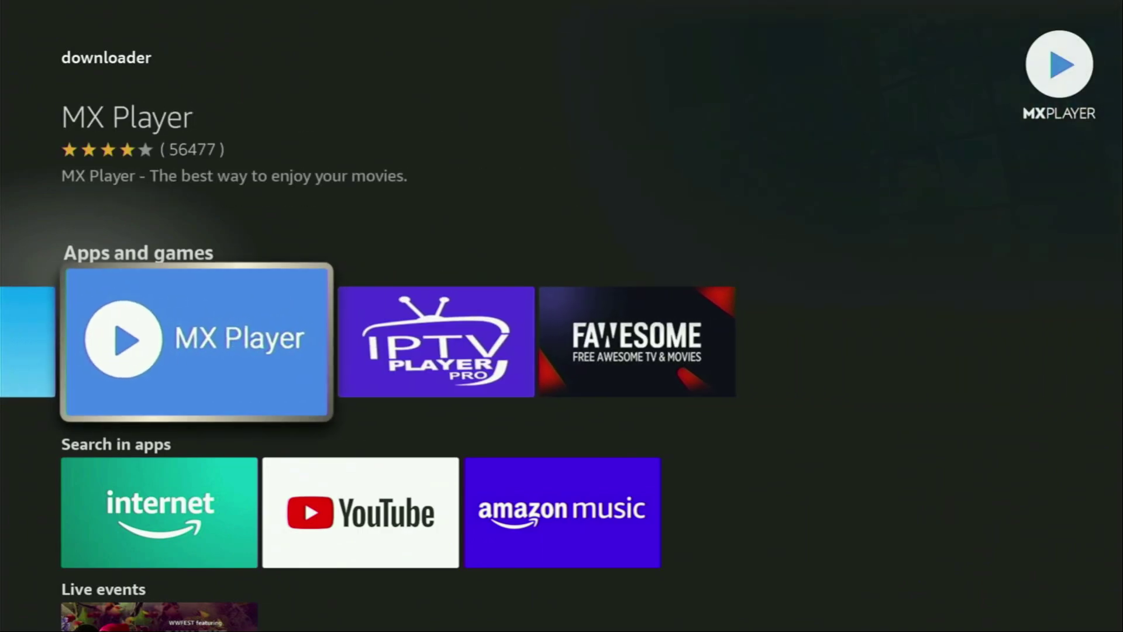
pyautogui.press('Home')
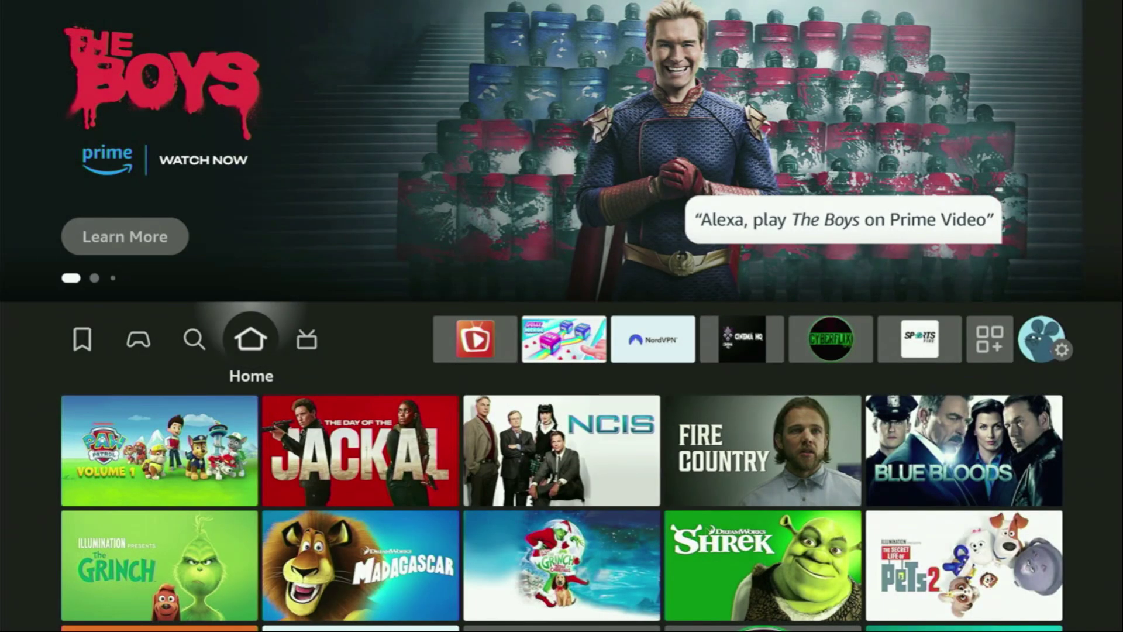
# Open My Fire TV from the Settings gear on the Home screen
pyautogui.press('Right')
pyautogui.press('Right')
pyautogui.press('Right')
pyautogui.press('Right')
pyautogui.press('Right')
pyautogui.press('Right')
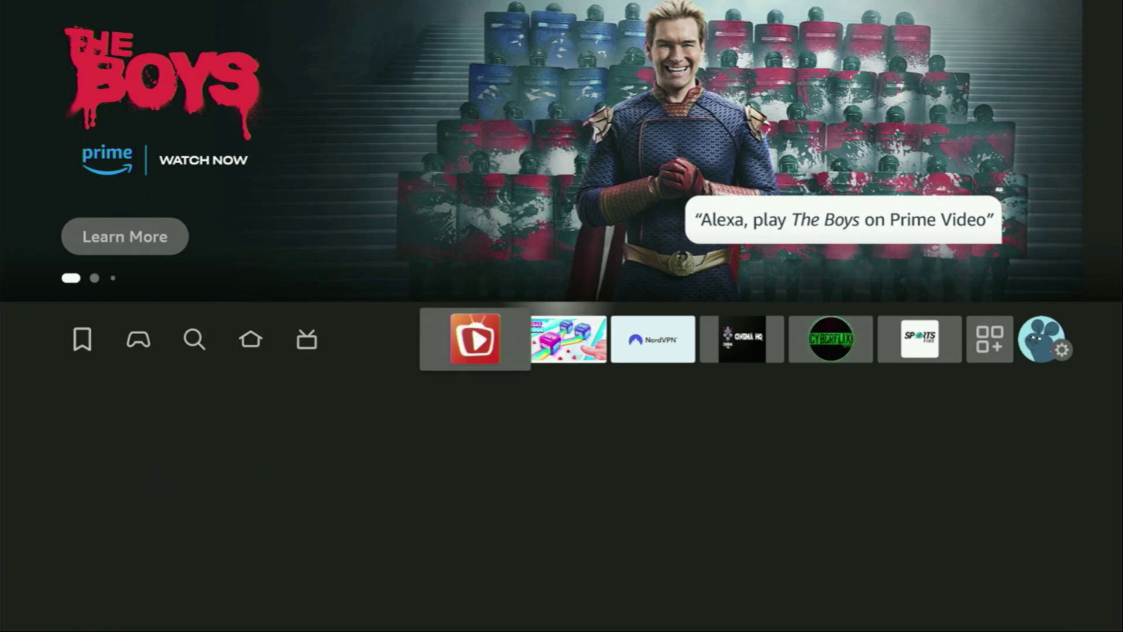
pyautogui.press('Right')
pyautogui.press('Right')
pyautogui.press('Right')
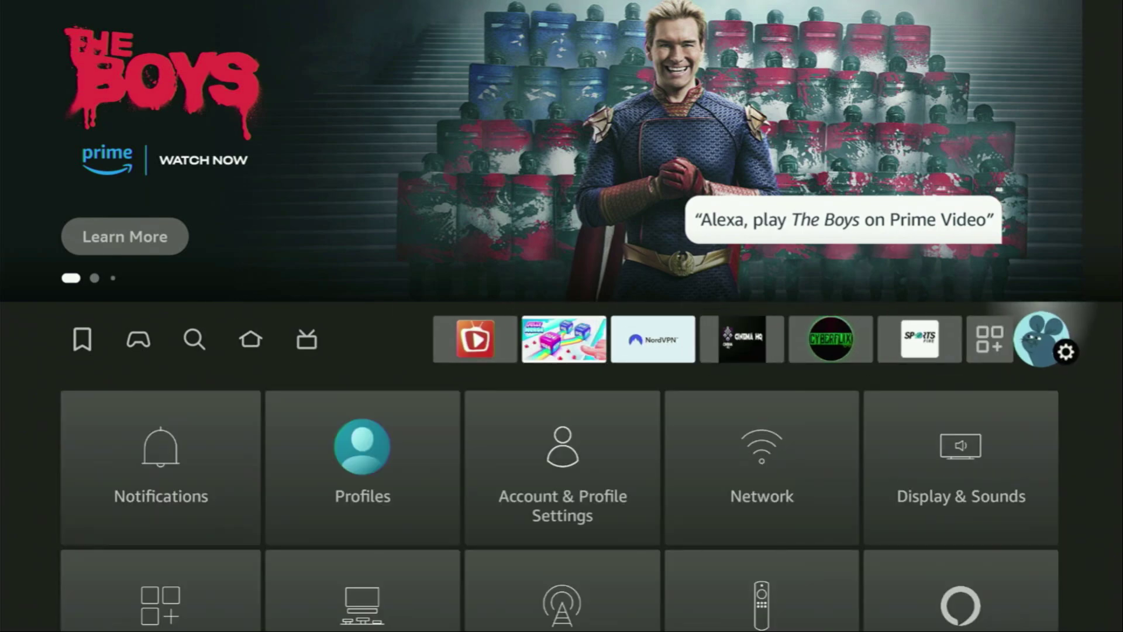
pyautogui.press('Down')
pyautogui.press('Down')
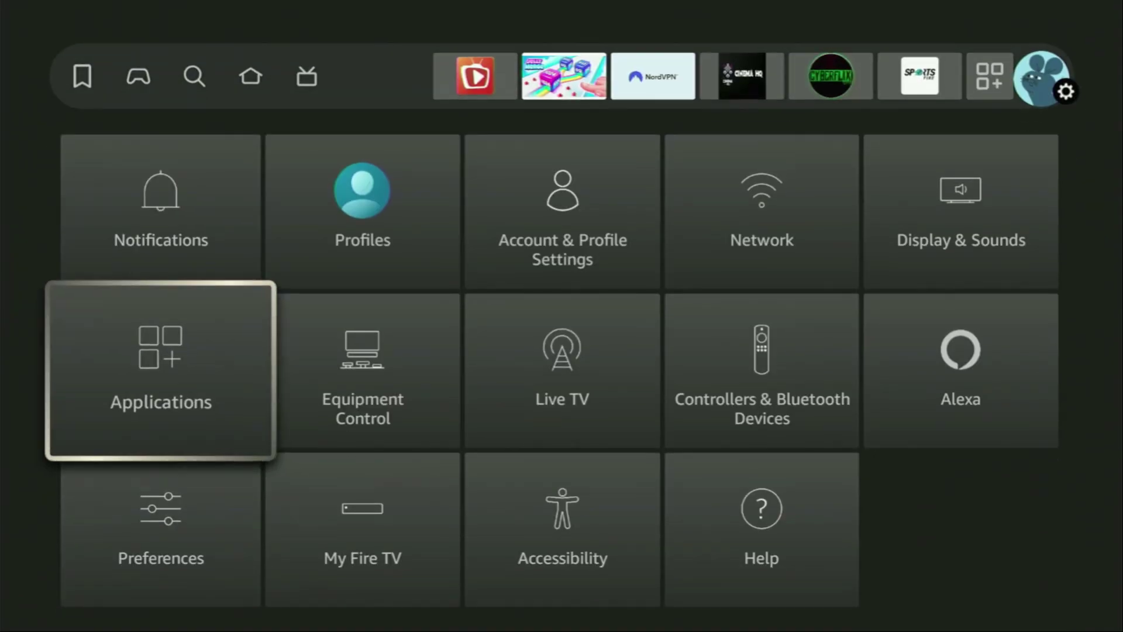
pyautogui.press('Down')
pyautogui.press('Right')
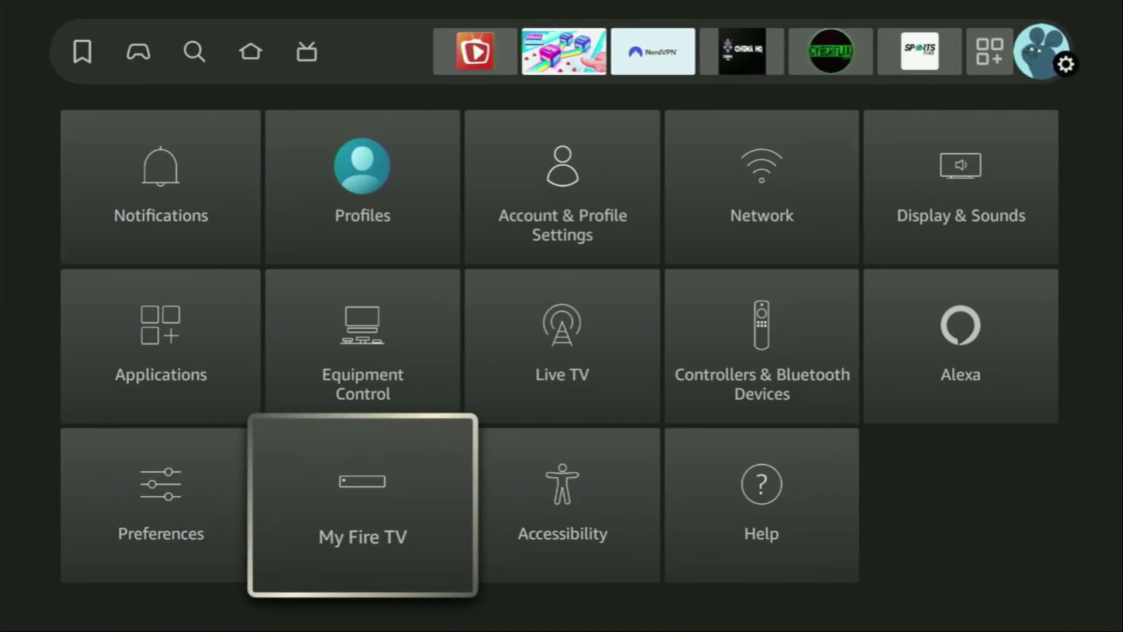
pyautogui.press('Return')
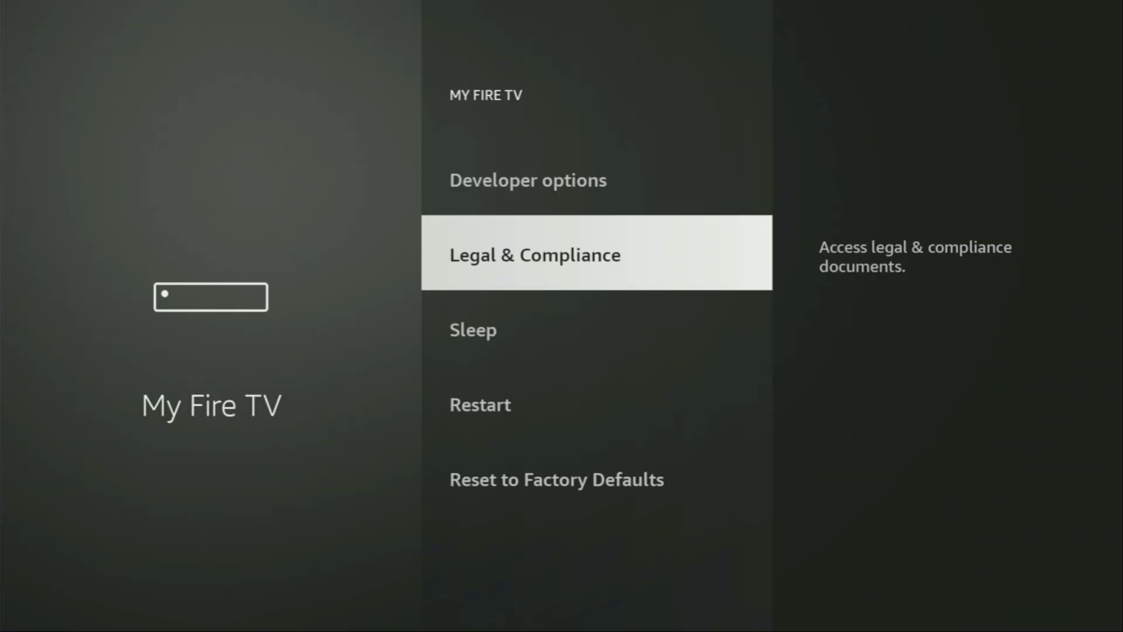
# Browse the My Fire TV list and open the About device information page
pyautogui.press('Down')
pyautogui.press('Up')
pyautogui.press('Up')
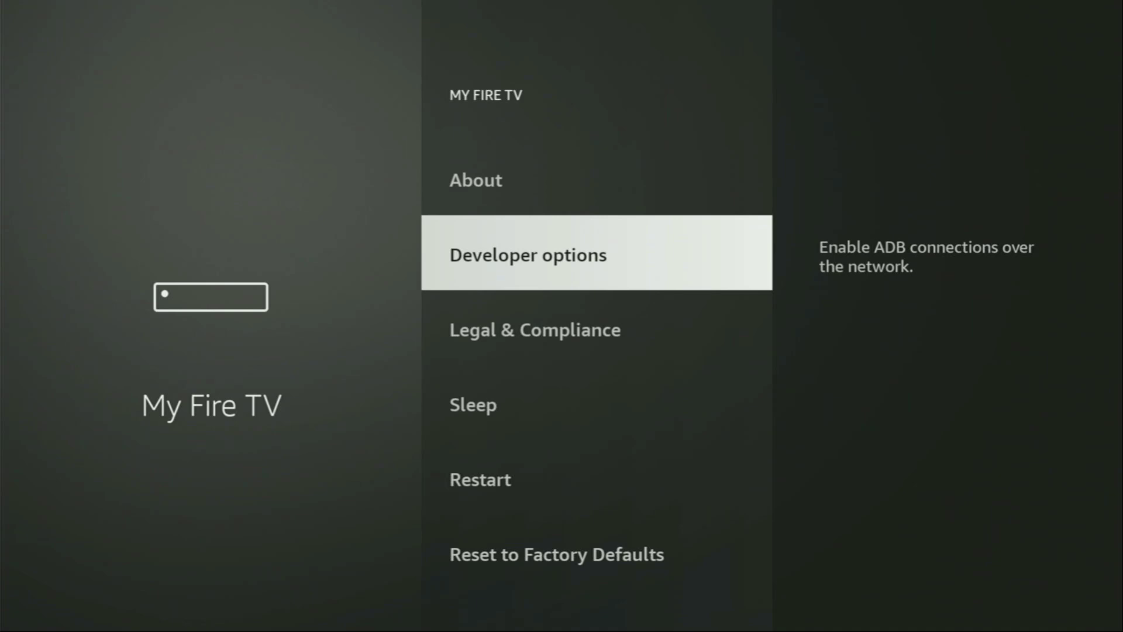
pyautogui.press('Up')
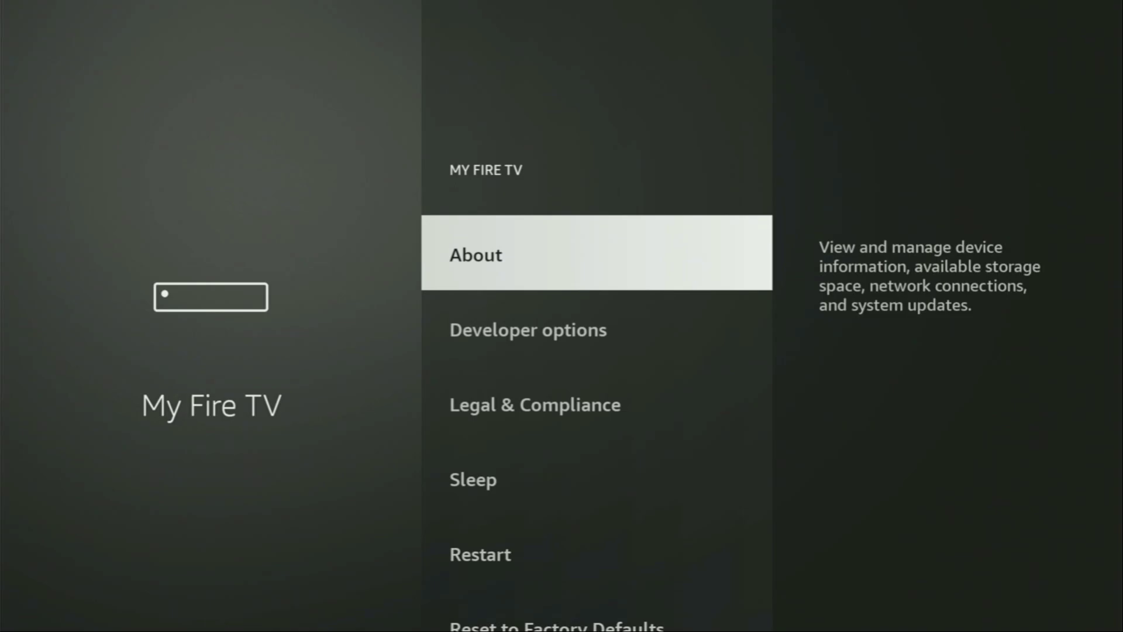
pyautogui.press('Down')
pyautogui.press('Down')
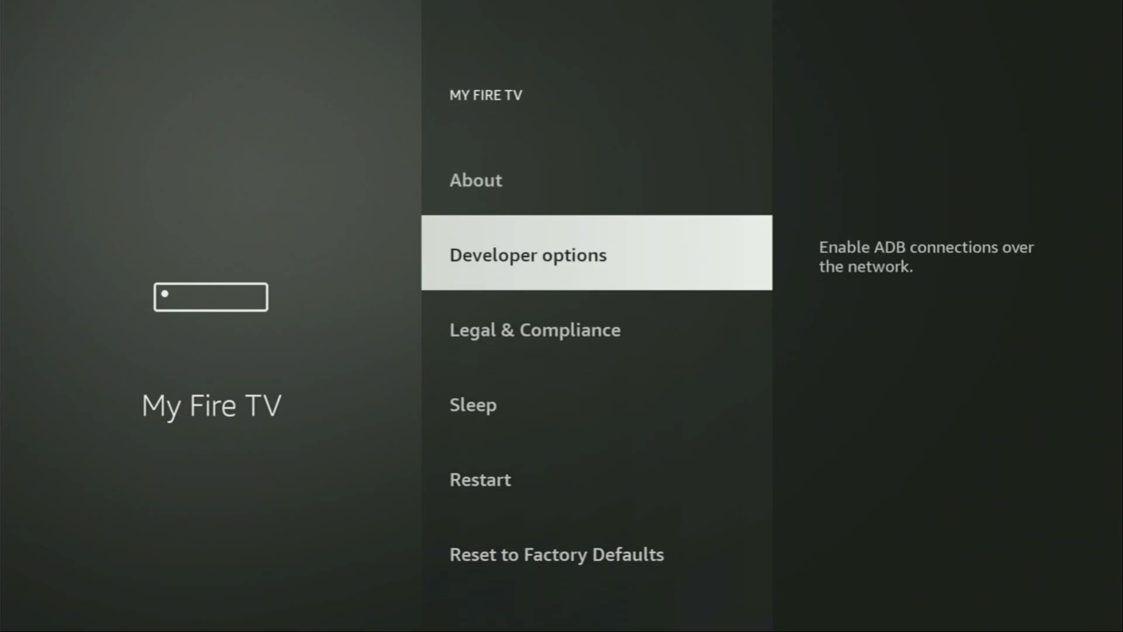
pyautogui.press('Down')
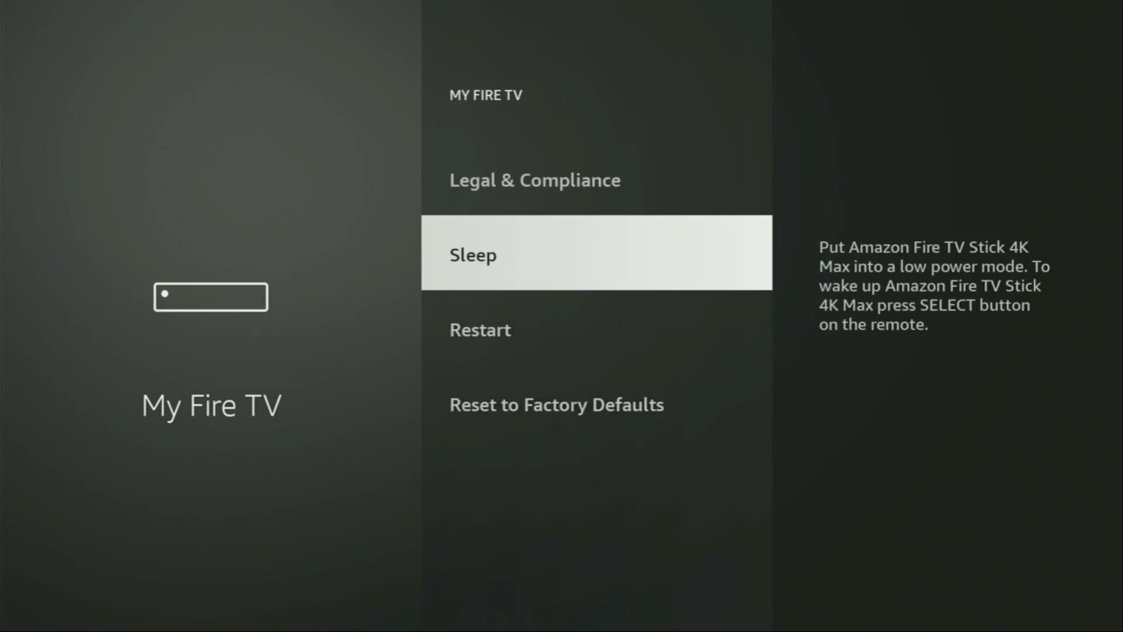
pyautogui.press('Up')
pyautogui.press('Up')
pyautogui.press('Up')
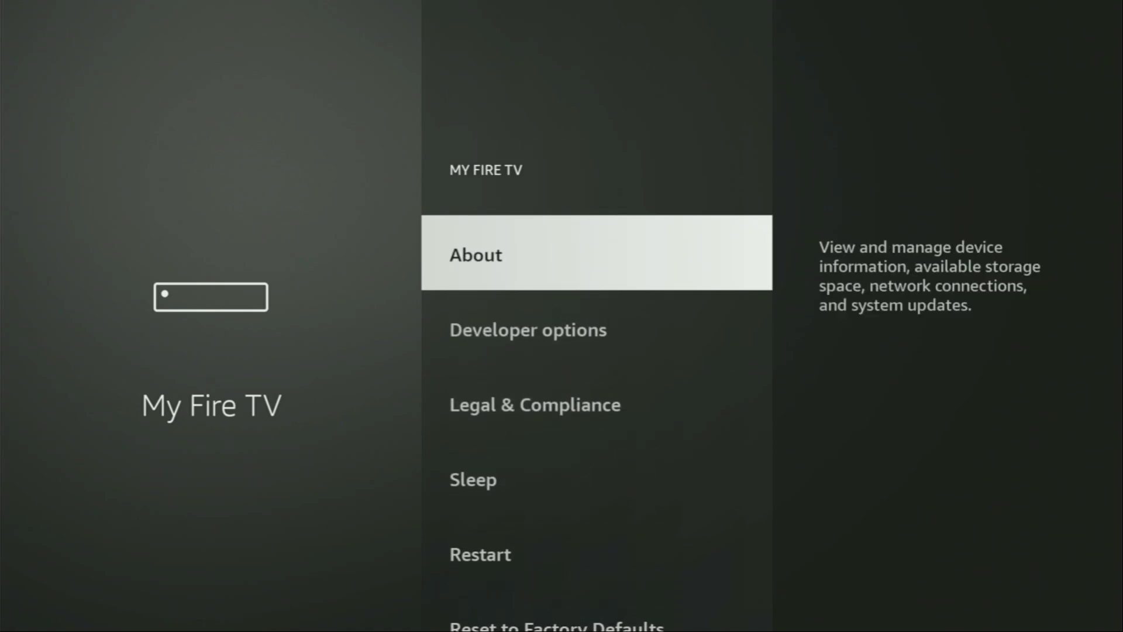
pyautogui.press('Return')
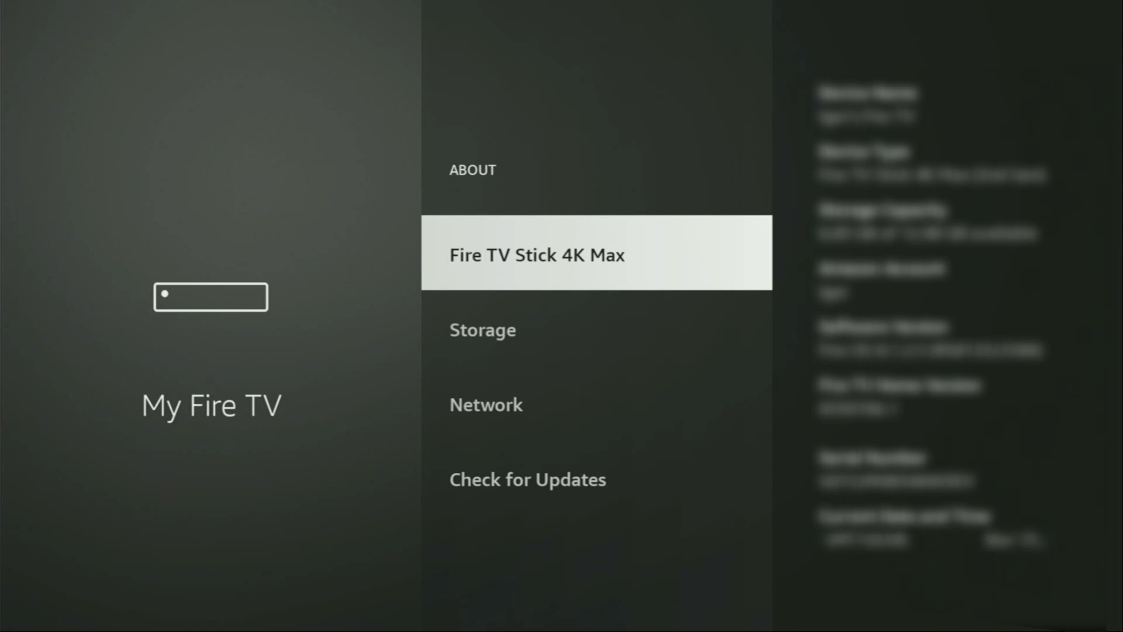
# Select Fire TV Stick 4K Max to confirm developer mode is already on, check Storage, and return to My Fire TV
pyautogui.press('Return')
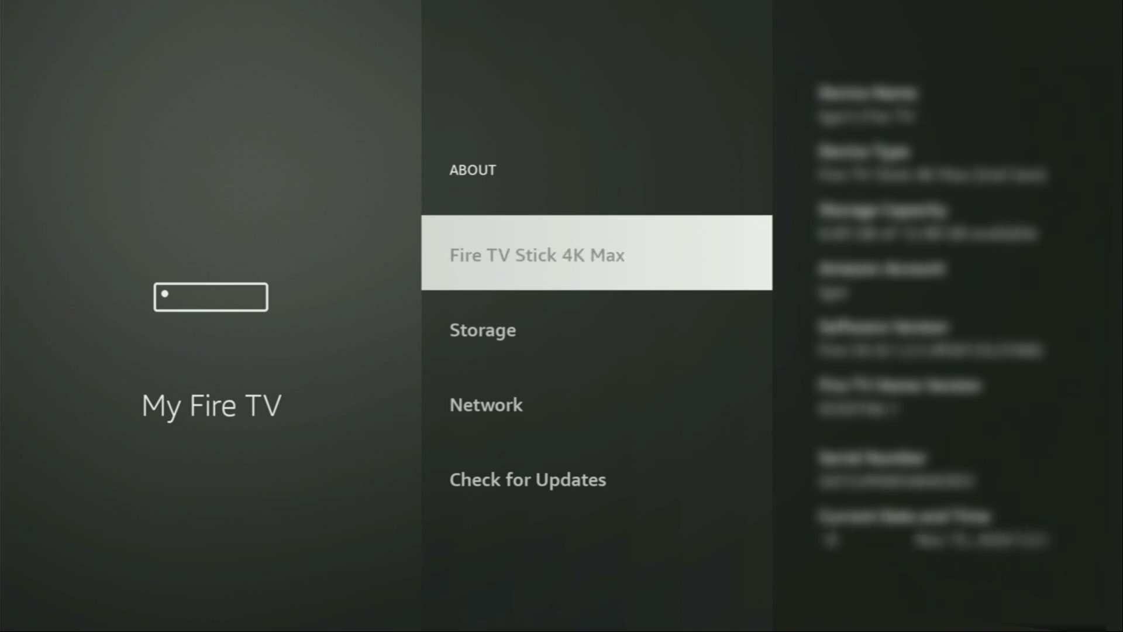
pyautogui.press('Return')
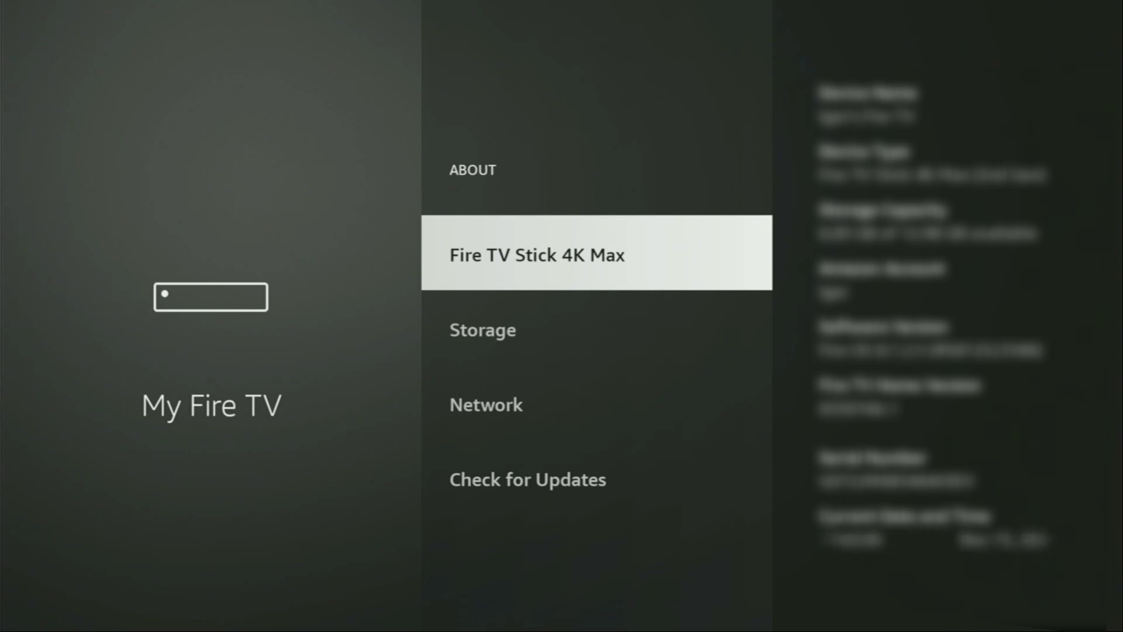
pyautogui.press('Down')
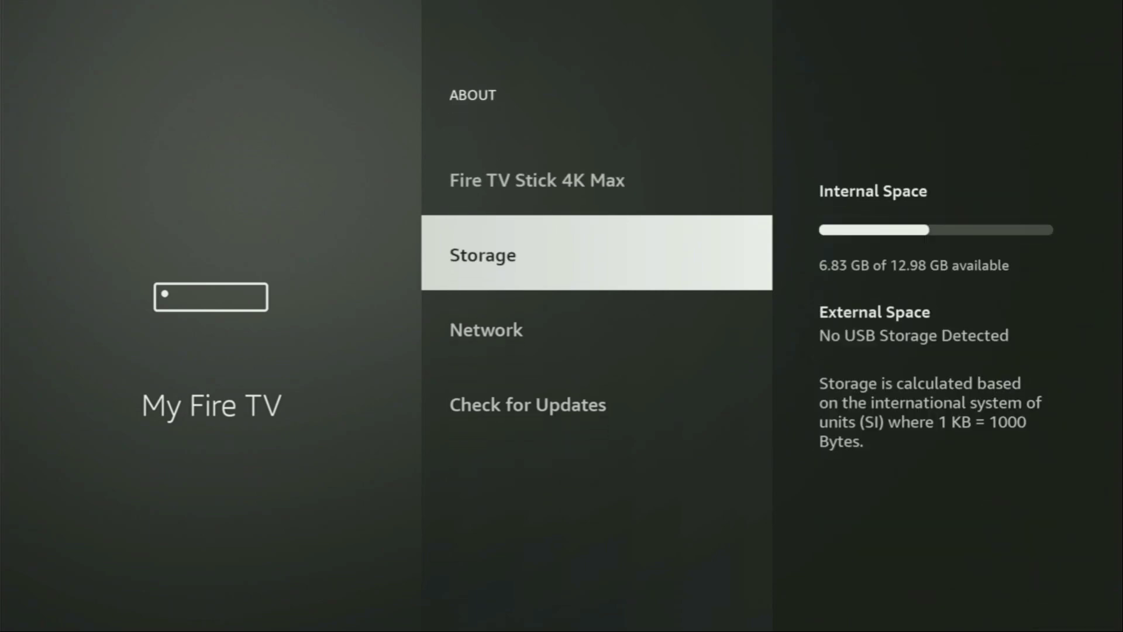
pyautogui.press('Escape')
pyautogui.press('Down')
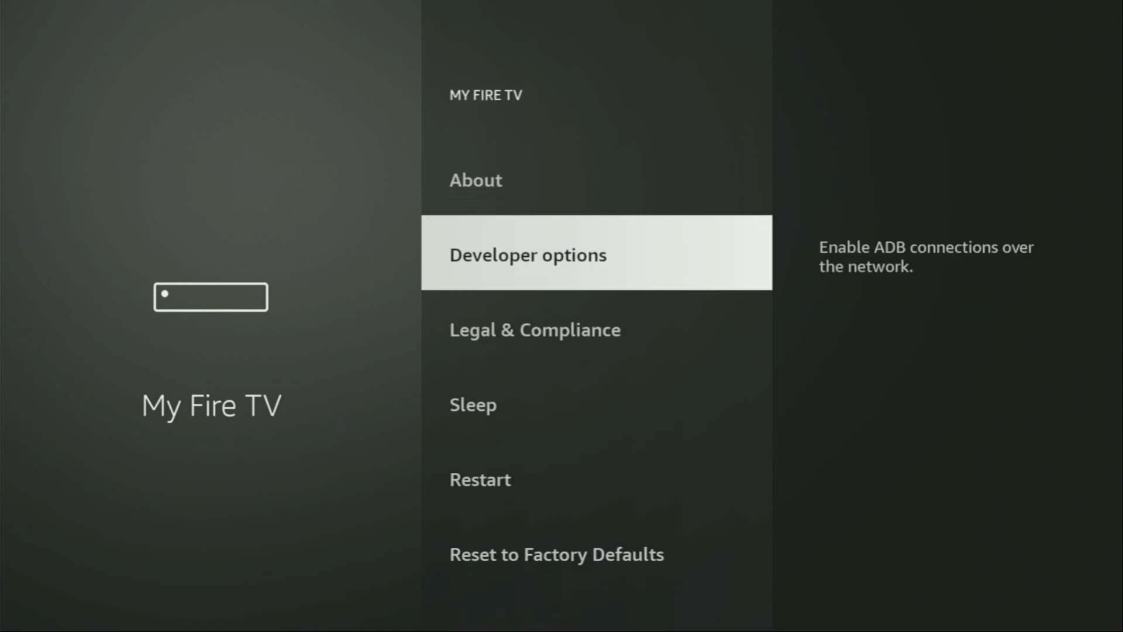
# Open Developer options and toggle ADB debugging off and back on
pyautogui.press('Return')
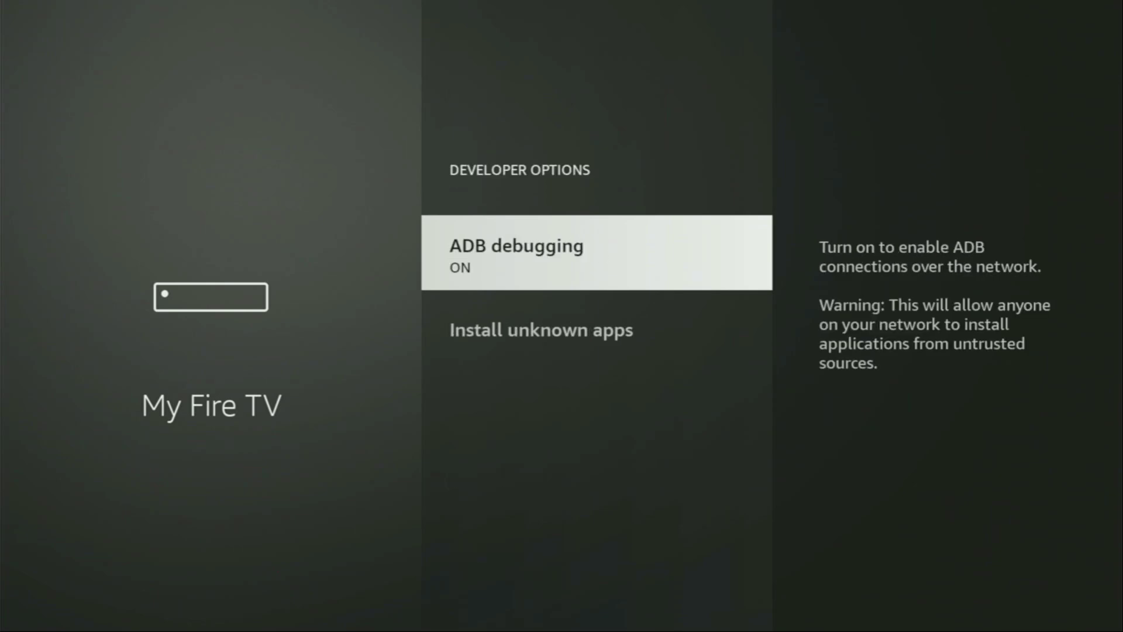
pyautogui.press('Return')
pyautogui.press('Return')
pyautogui.press('Down')
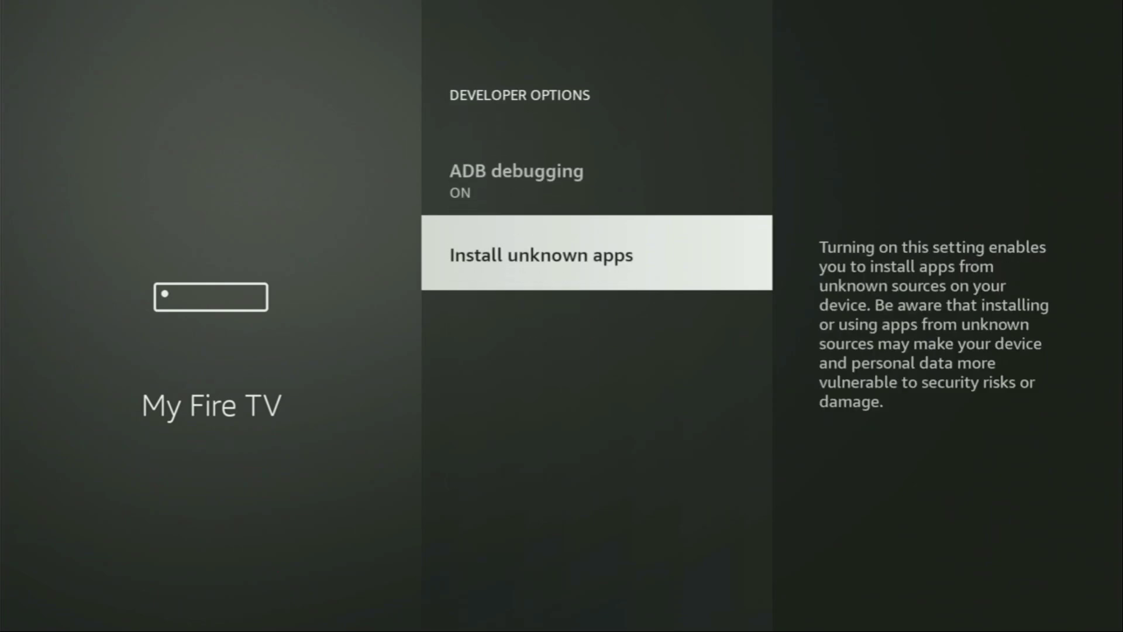
pyautogui.press('Return')
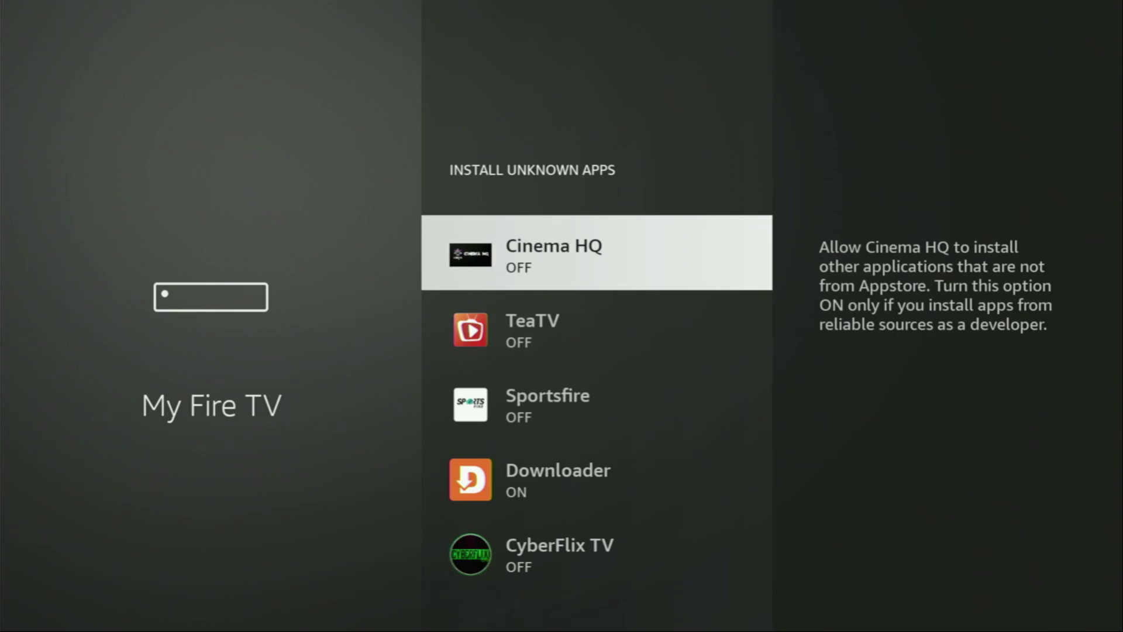
# Set Downloader to ON under Install unknown apps, then return to the Home screen
pyautogui.press('Down')
pyautogui.press('Down')
pyautogui.press('Down')
pyautogui.press('Return')
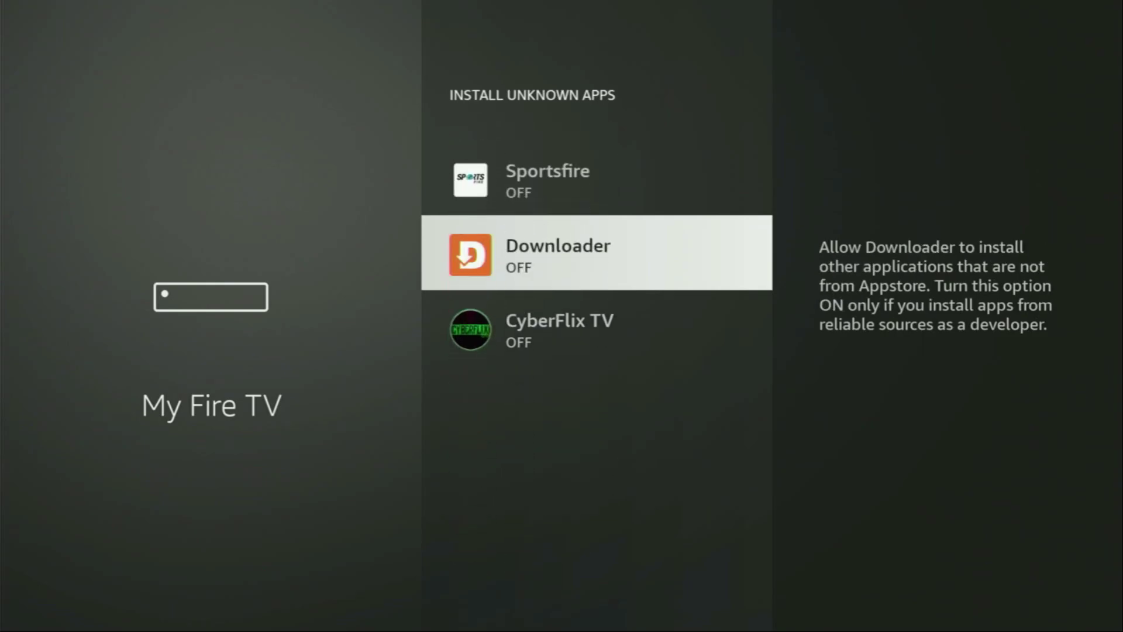
pyautogui.press('Return')
pyautogui.press('Up')
pyautogui.press('Up')
pyautogui.press('Up')
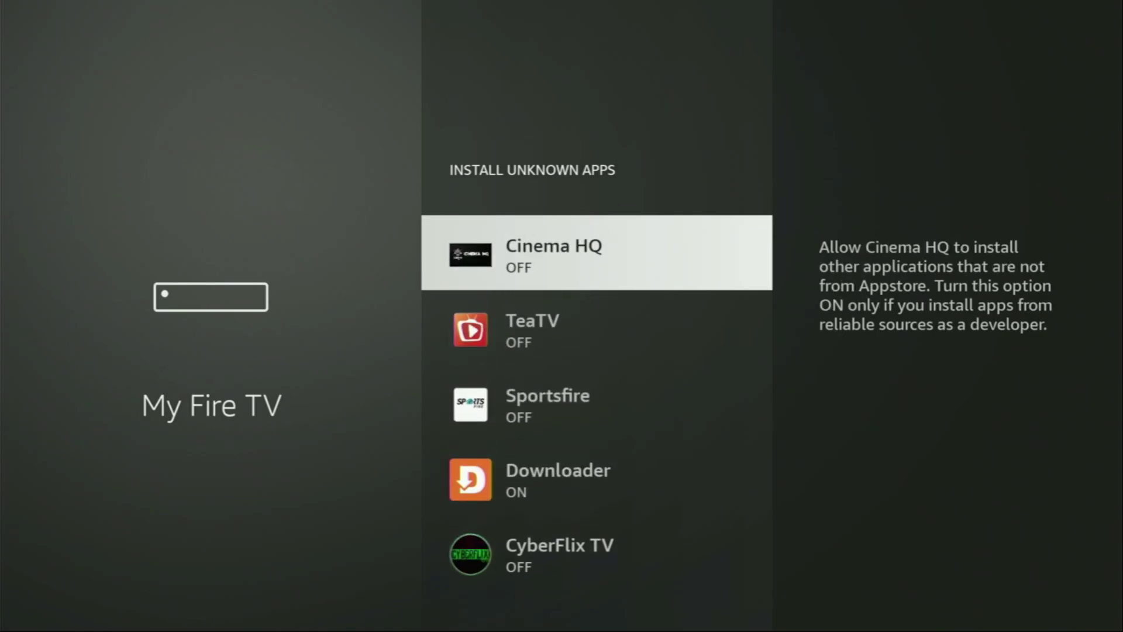
pyautogui.press('Down')
pyautogui.press('Down')
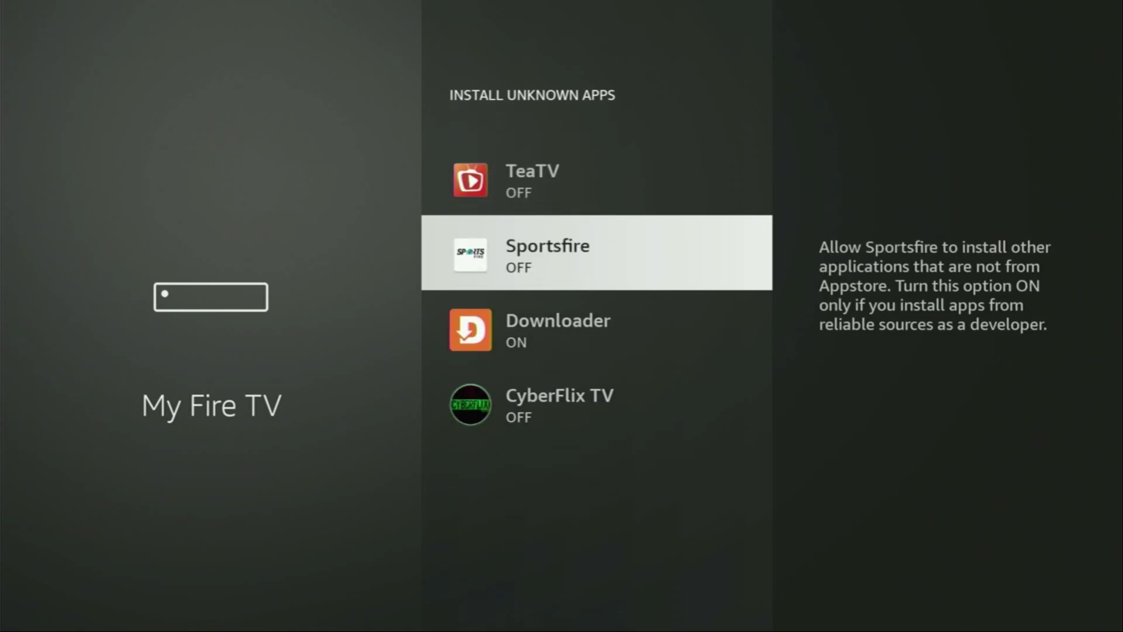
pyautogui.press('Down')
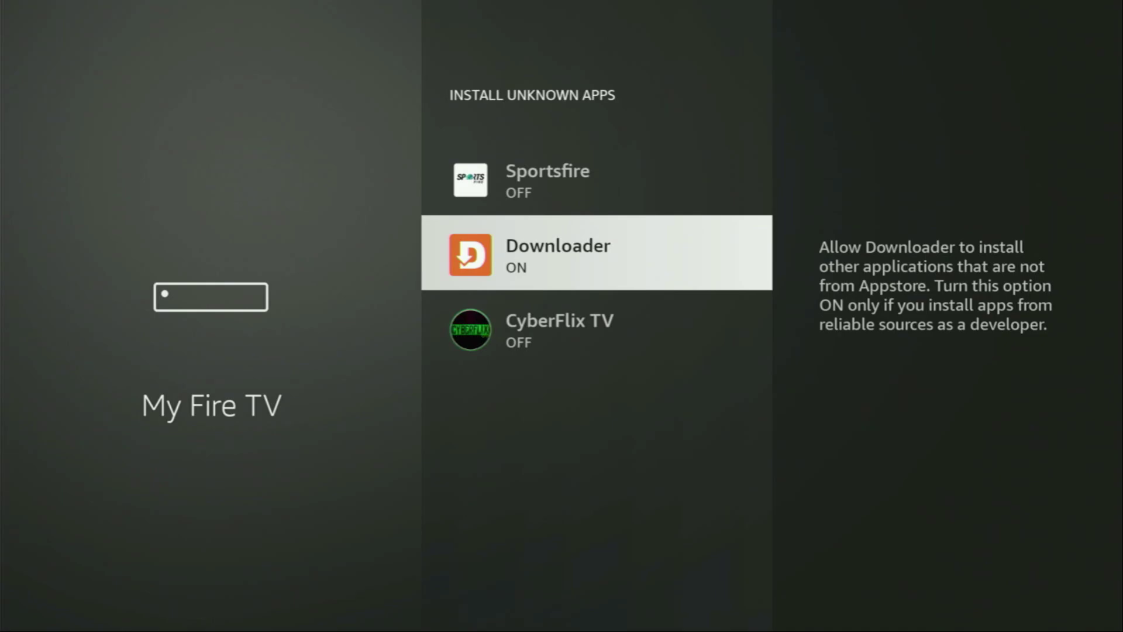
pyautogui.press('Home')
# Launch NordVPN from Your Apps & Channels, showing its Netherlands - Amsterdam #875 connection
pyautogui.press('Right')
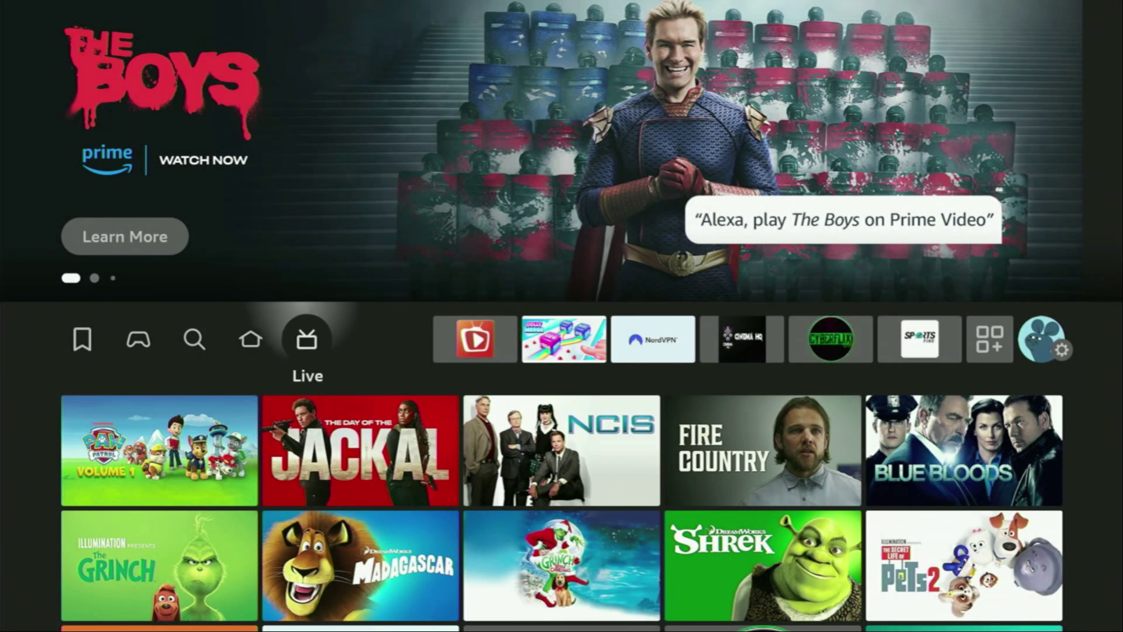
pyautogui.press('Right')
pyautogui.press('Right')
pyautogui.press('Right')
pyautogui.press('Right')
pyautogui.press('Right')
pyautogui.press('Right')
pyautogui.press('Right')
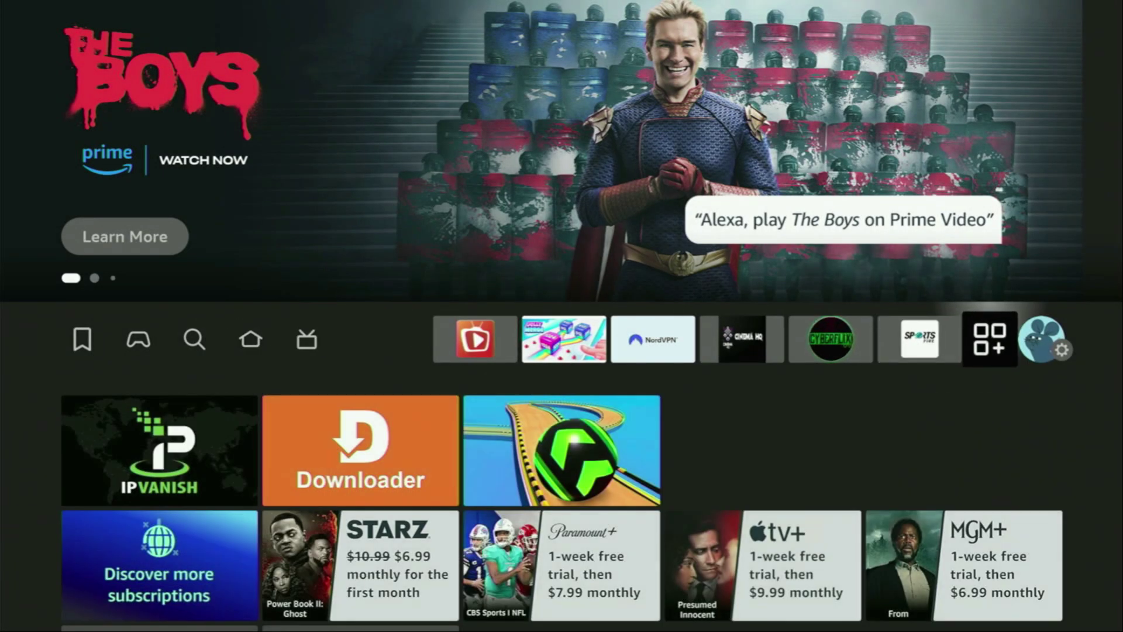
pyautogui.press('Return')
pyautogui.press('Down')
pyautogui.press('Right')
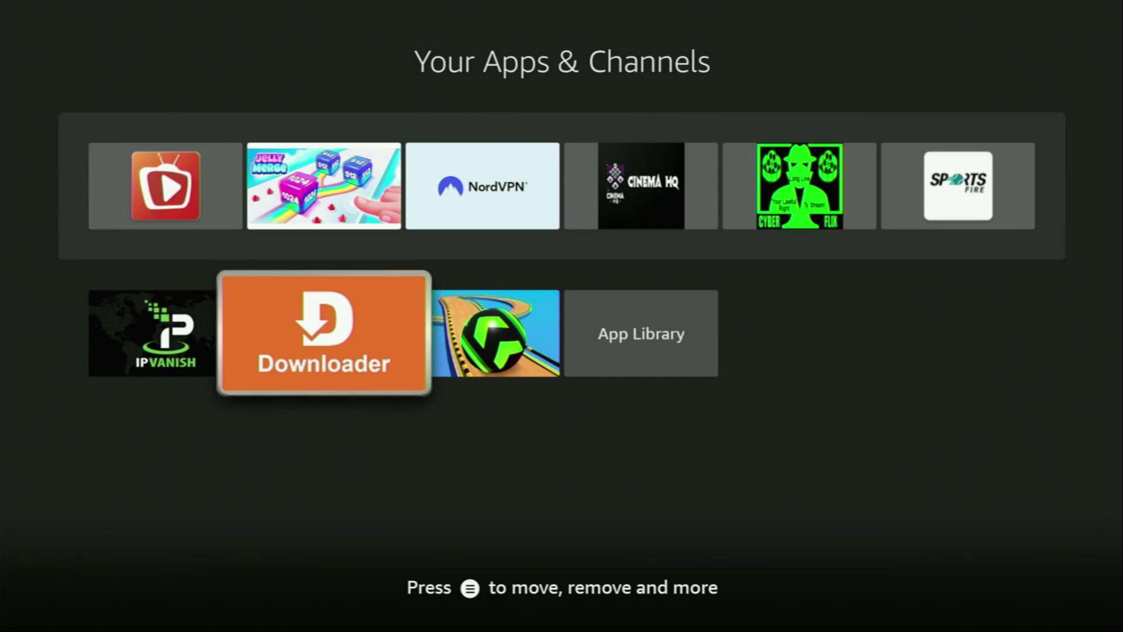
pyautogui.press('Up')
pyautogui.press('Right')
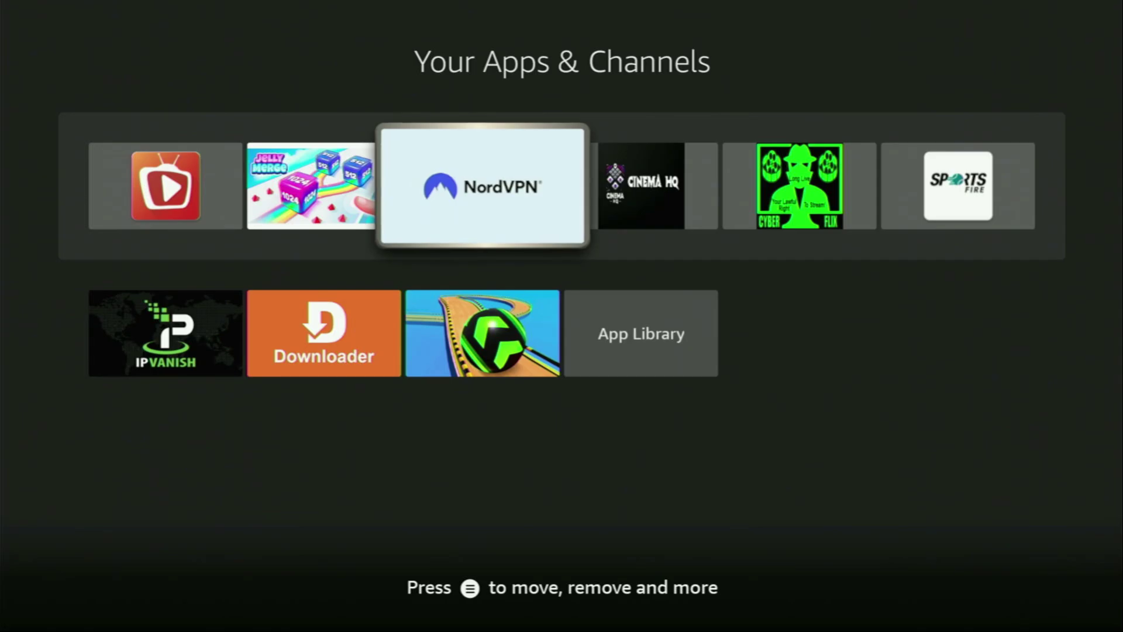
pyautogui.press('Return')
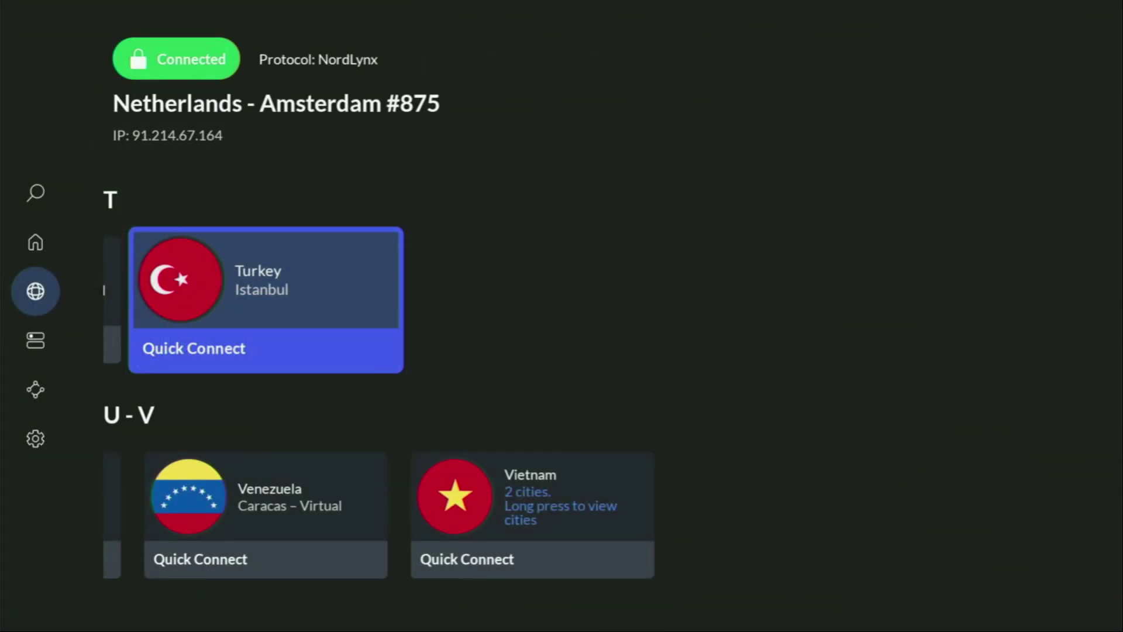
# Connect the VPN to Germany from Popular countries at the top of the list
pyautogui.press('Up')
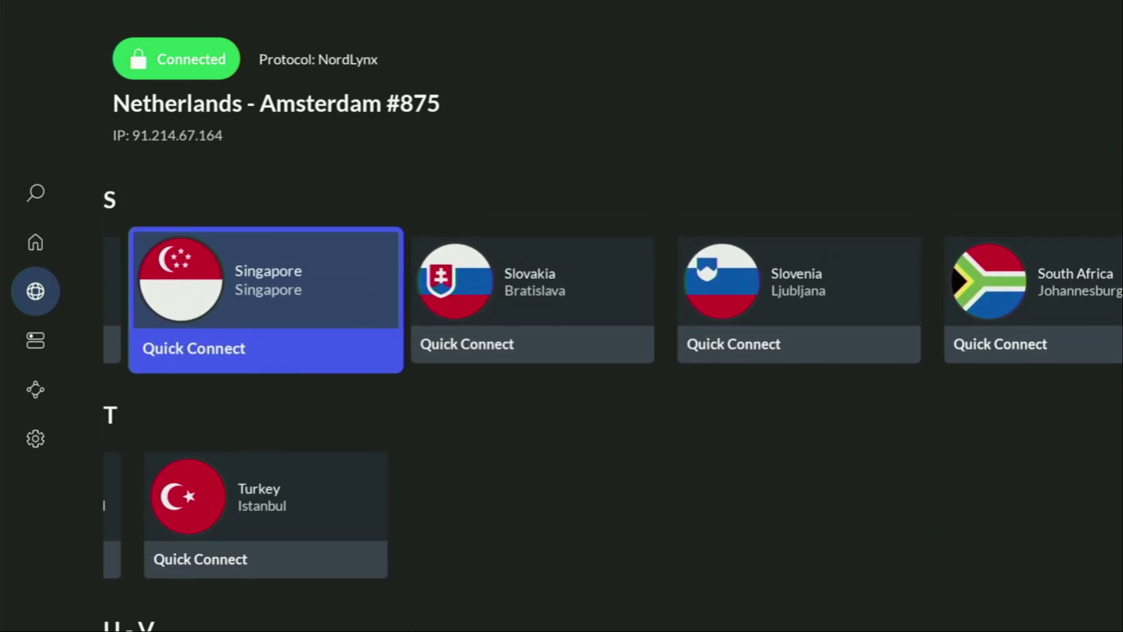
pyautogui.press('Up')
pyautogui.press('Up')
pyautogui.press('Up')
pyautogui.press('Up')
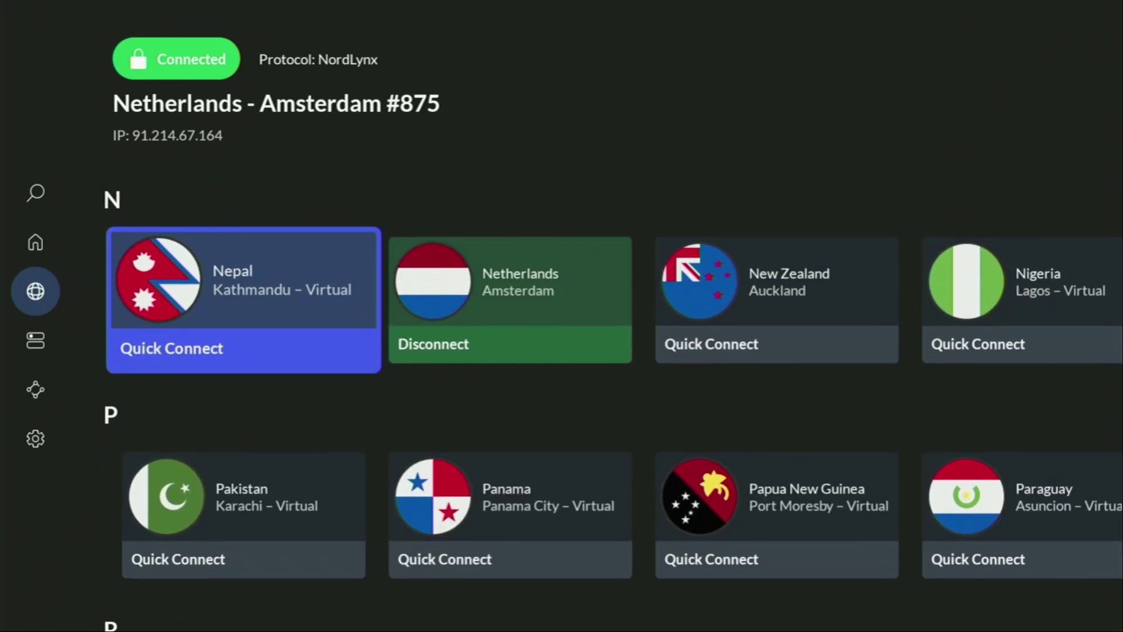
pyautogui.press('Up')
pyautogui.press('Up')
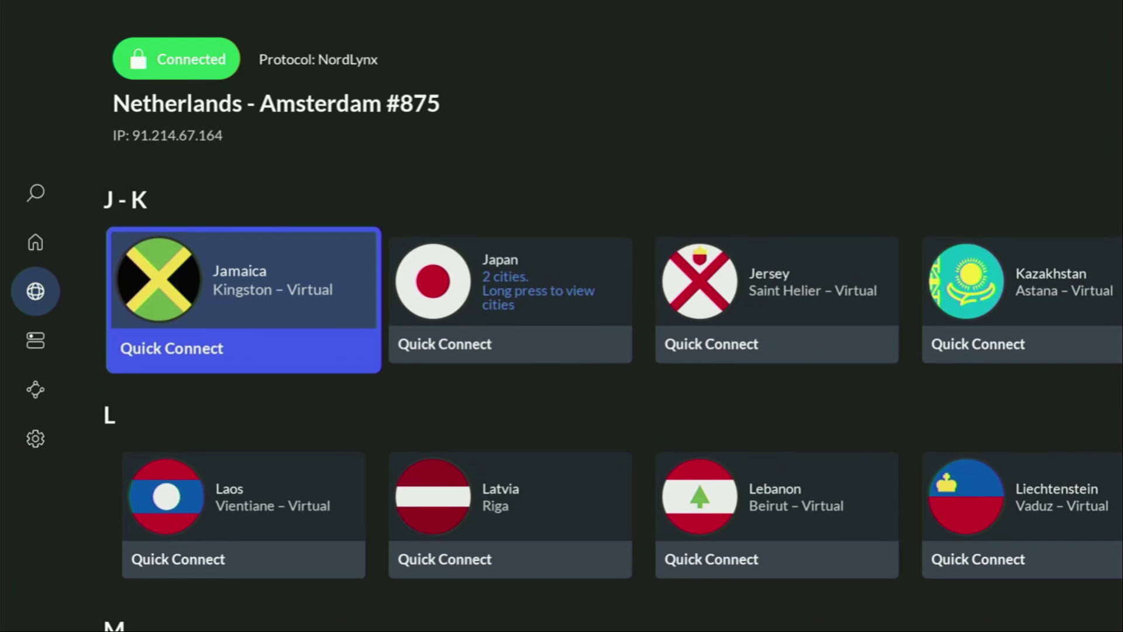
pyautogui.press('Up')
pyautogui.press('Up')
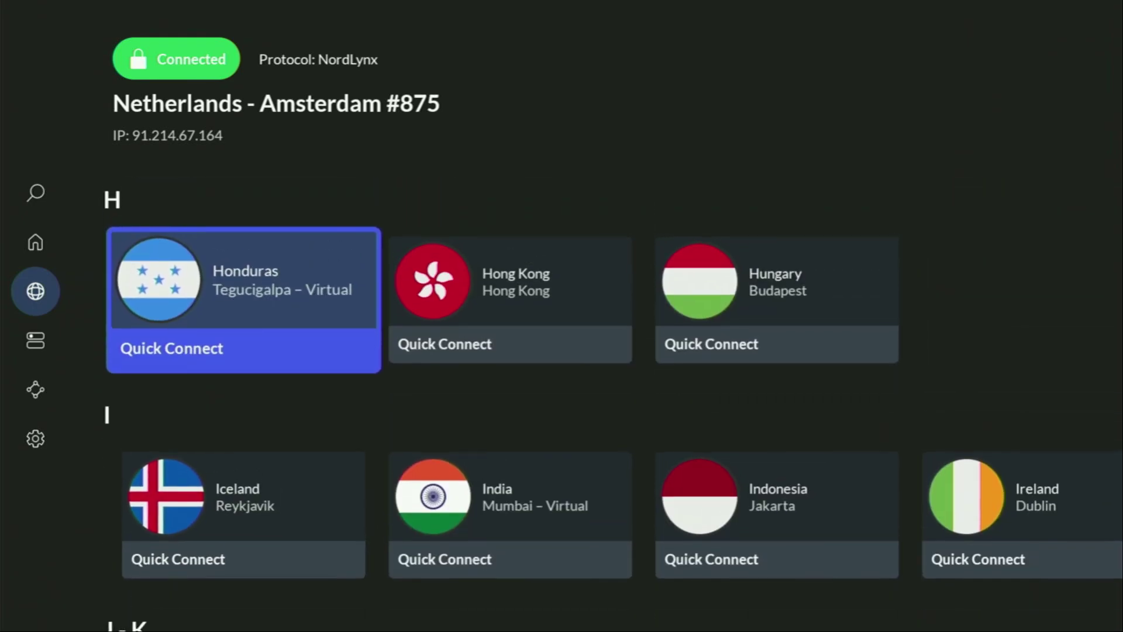
pyautogui.press('Up')
pyautogui.press('Up')
pyautogui.press('Up')
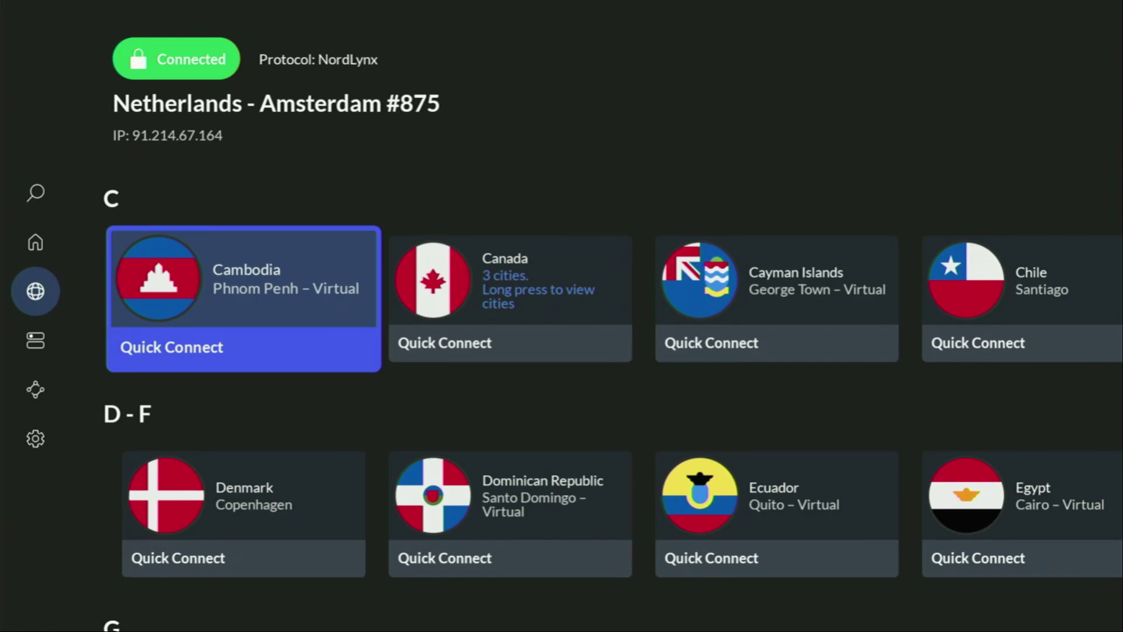
pyautogui.press('Up')
pyautogui.press('Up')
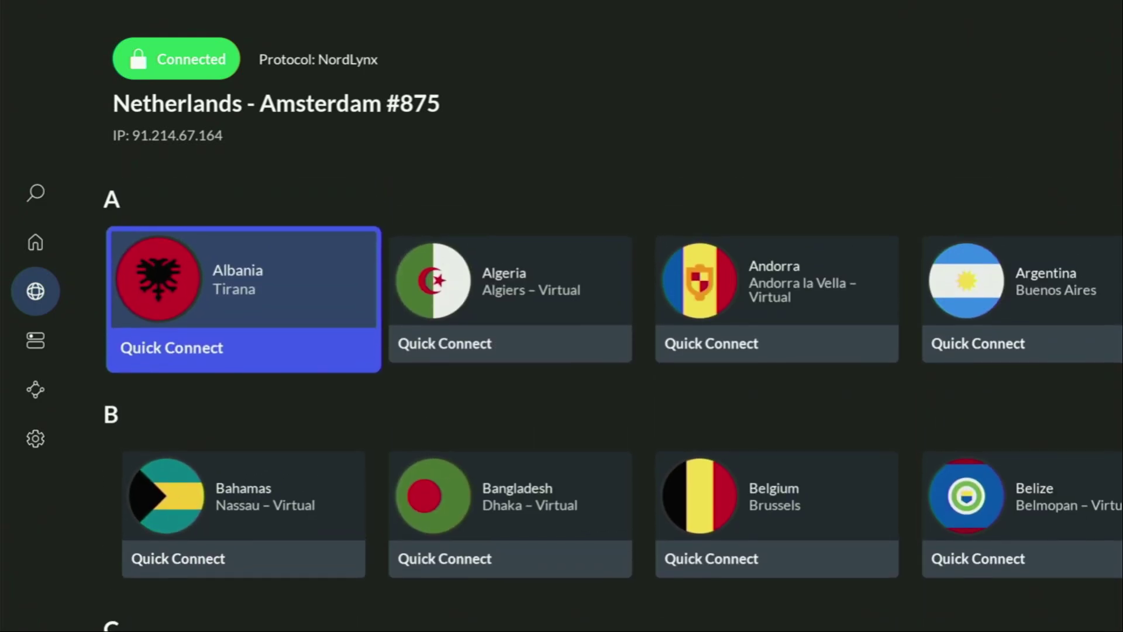
pyautogui.press('Up')
pyautogui.press('Right')
pyautogui.press('Right')
pyautogui.press('Right')
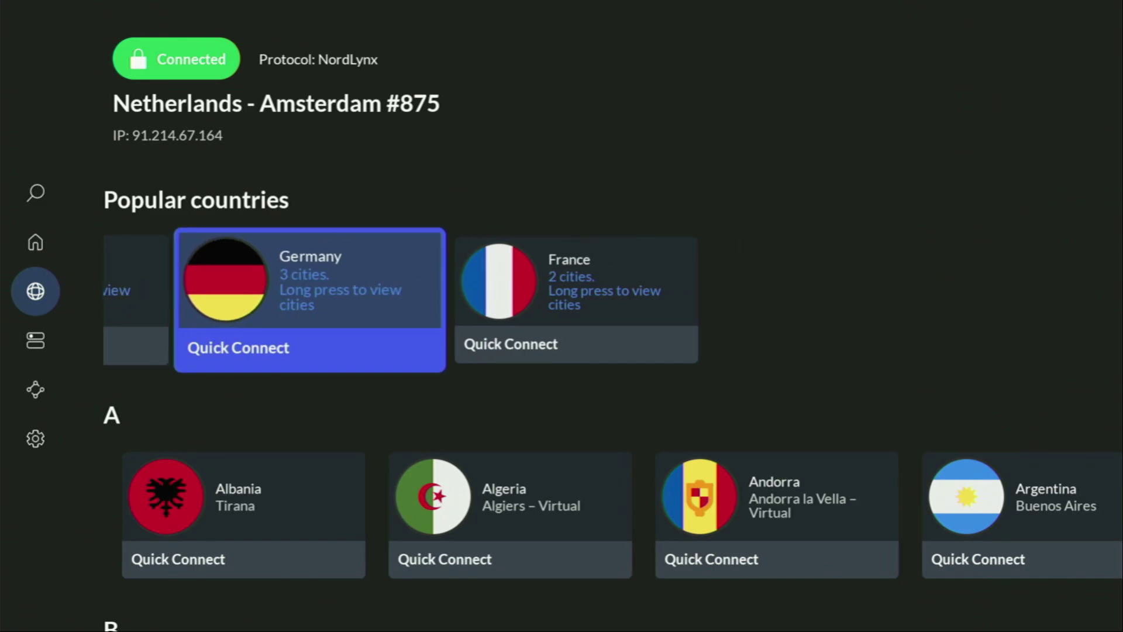
pyautogui.press('Return')
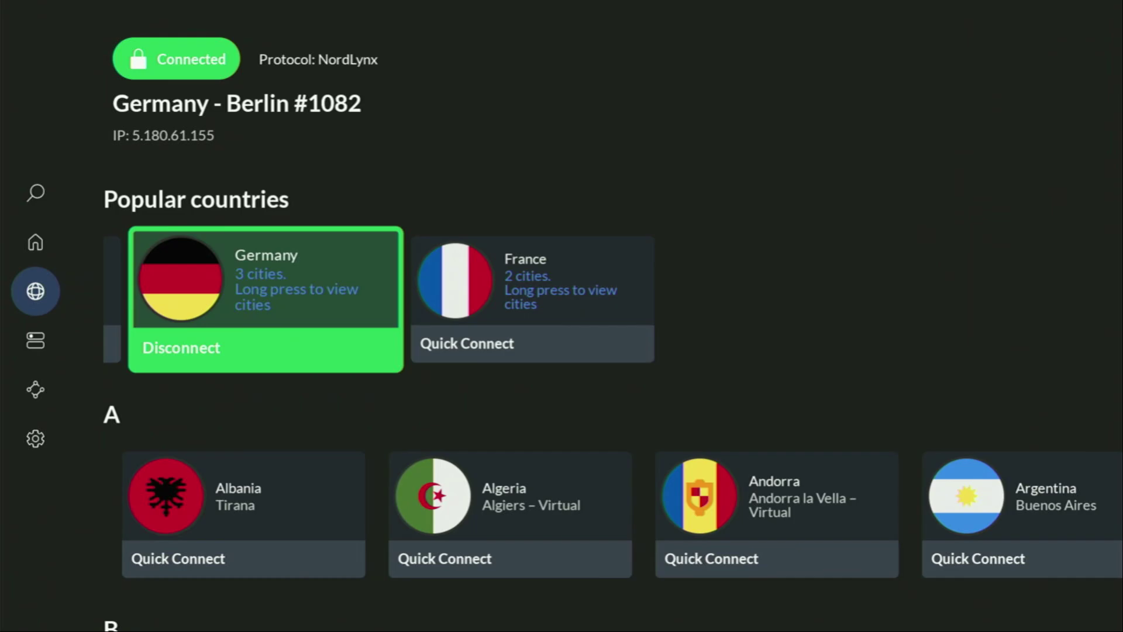
# Browse back down the country list to the M countries
pyautogui.press('Down')
pyautogui.press('Down')
pyautogui.press('Down')
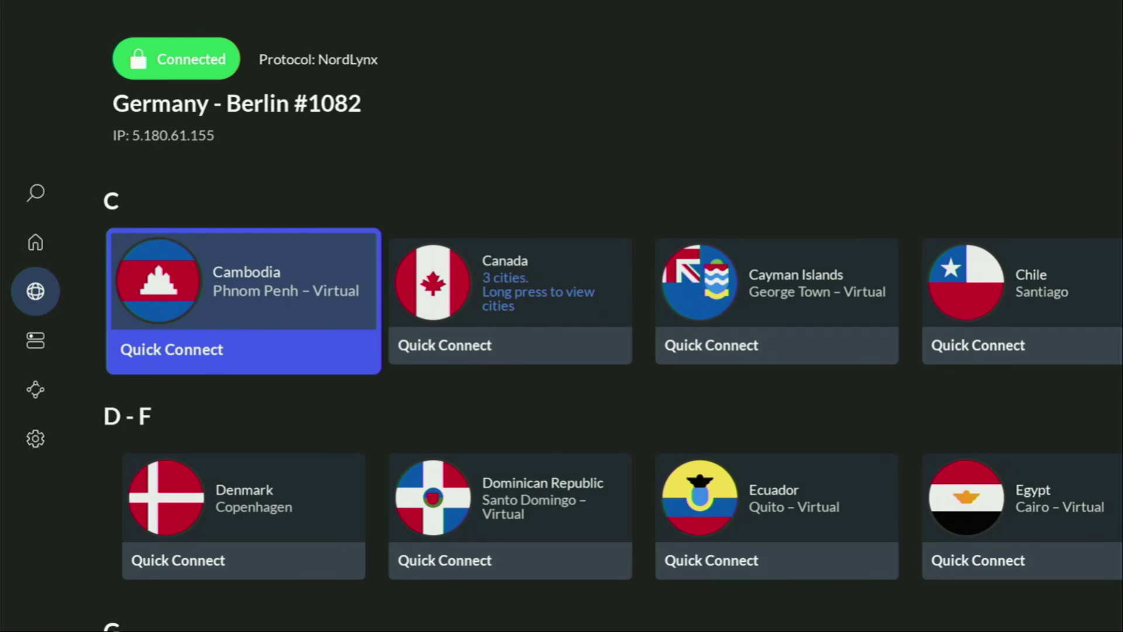
pyautogui.press('Down')
pyautogui.press('Down')
pyautogui.press('Down')
pyautogui.press('Down')
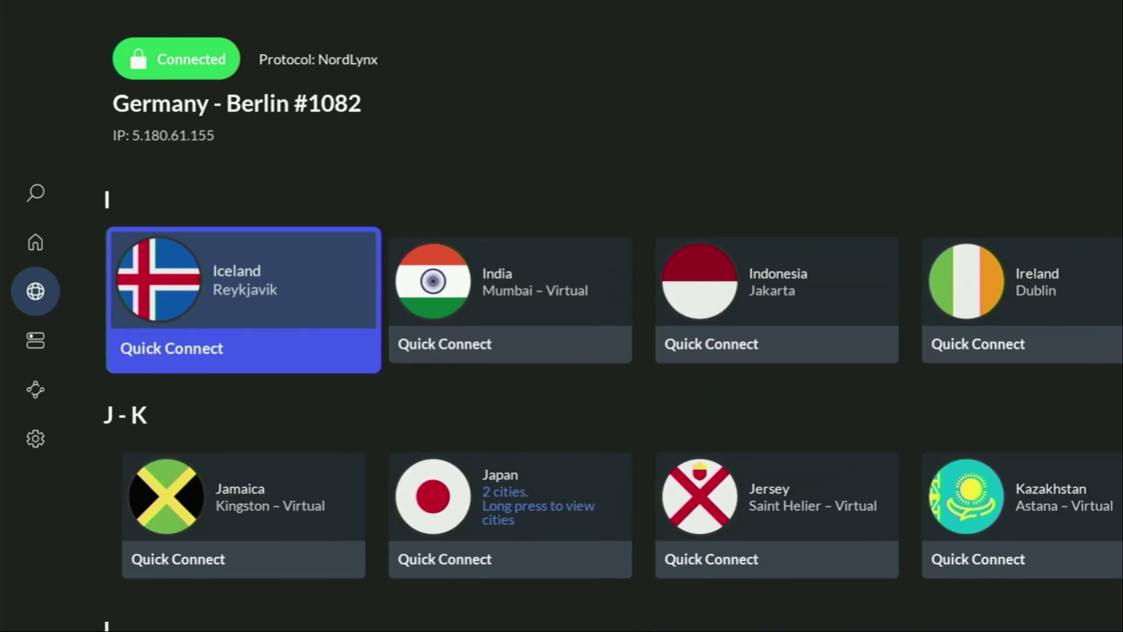
pyautogui.press('Down')
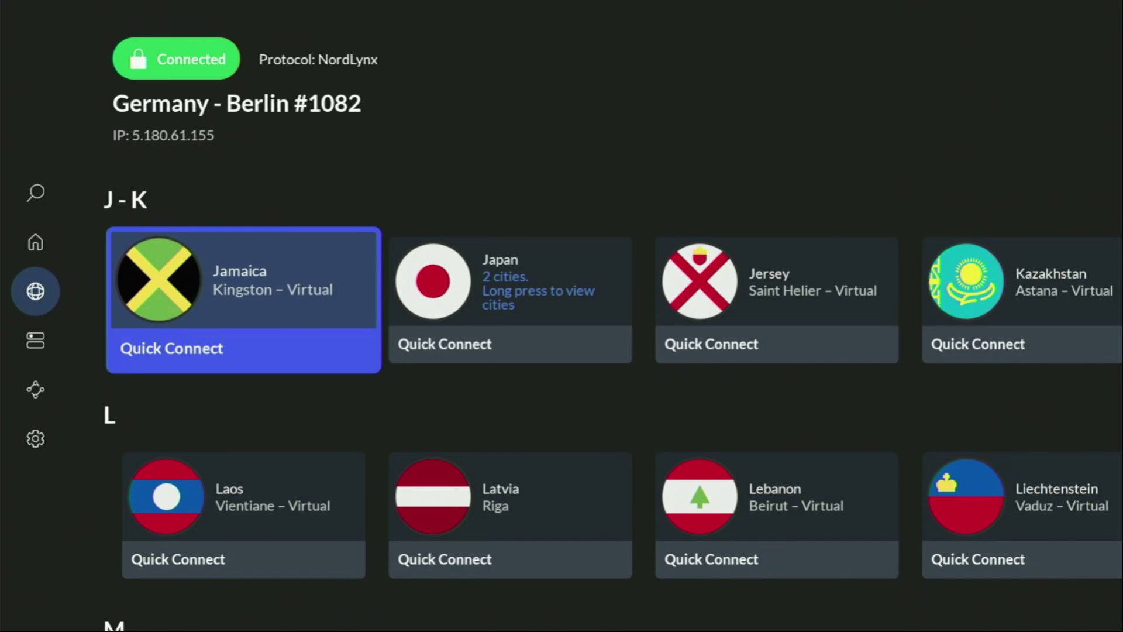
pyautogui.press('Down')
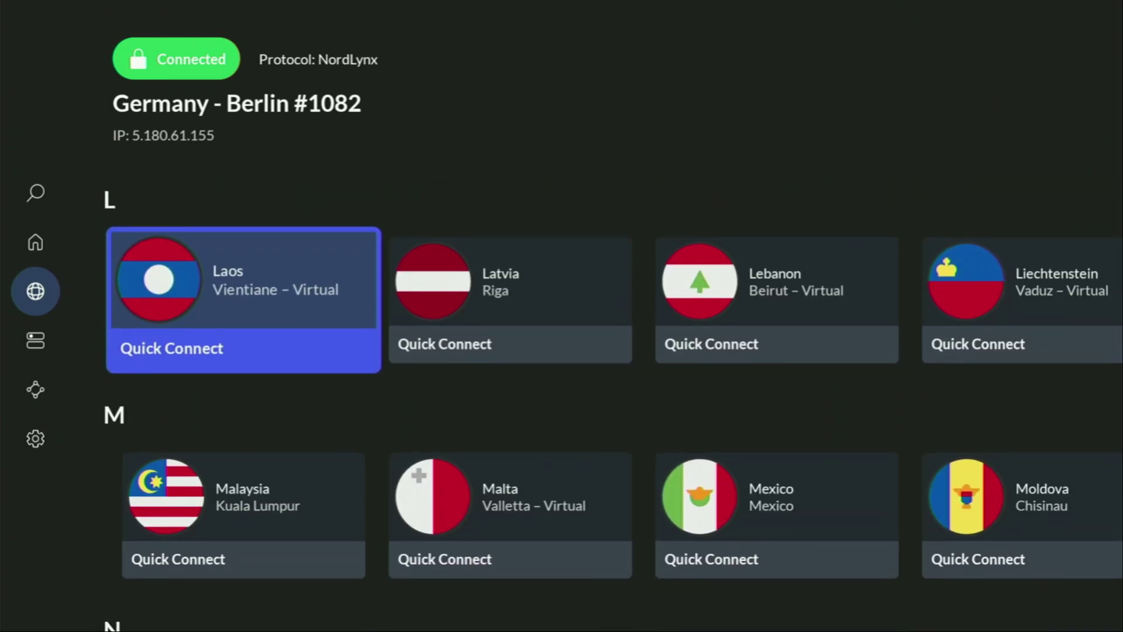
pyautogui.press('Down')
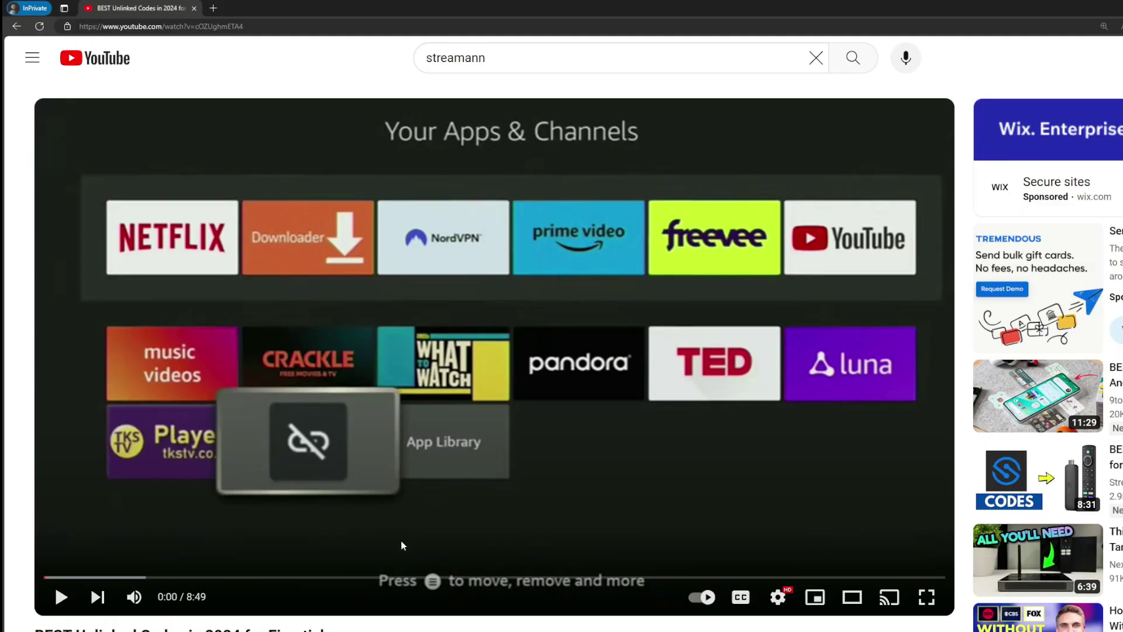
# Expand the video description, follow the pinned comment's NordVPN link, and highlight '3 months' on the deal page
pyautogui.scroll(-7, 401, 541)
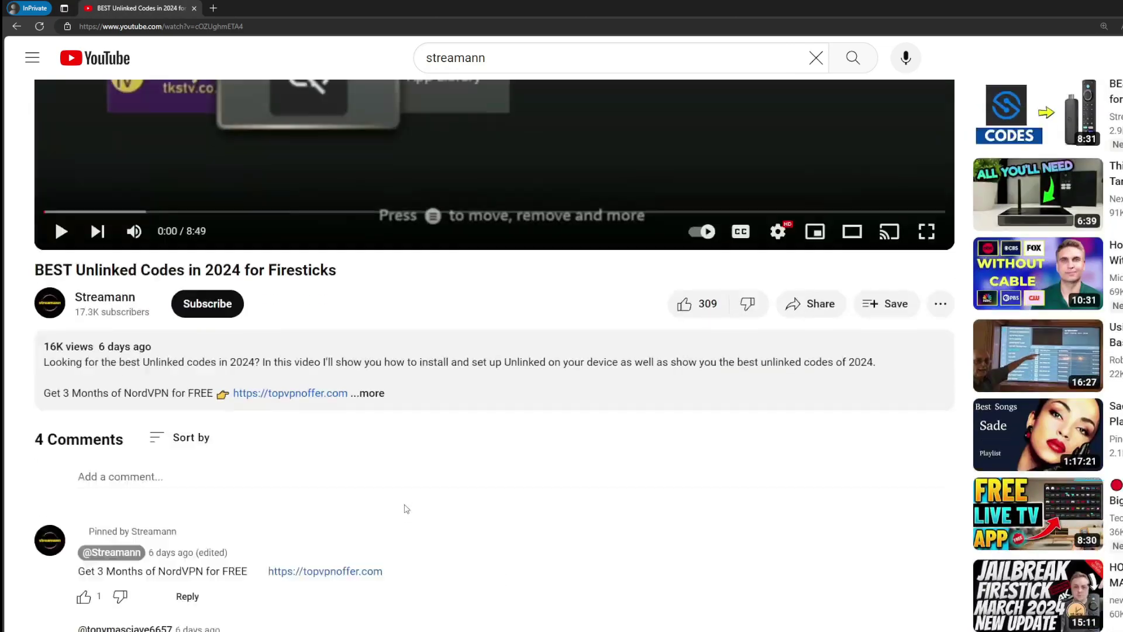
pyautogui.click(381, 354)
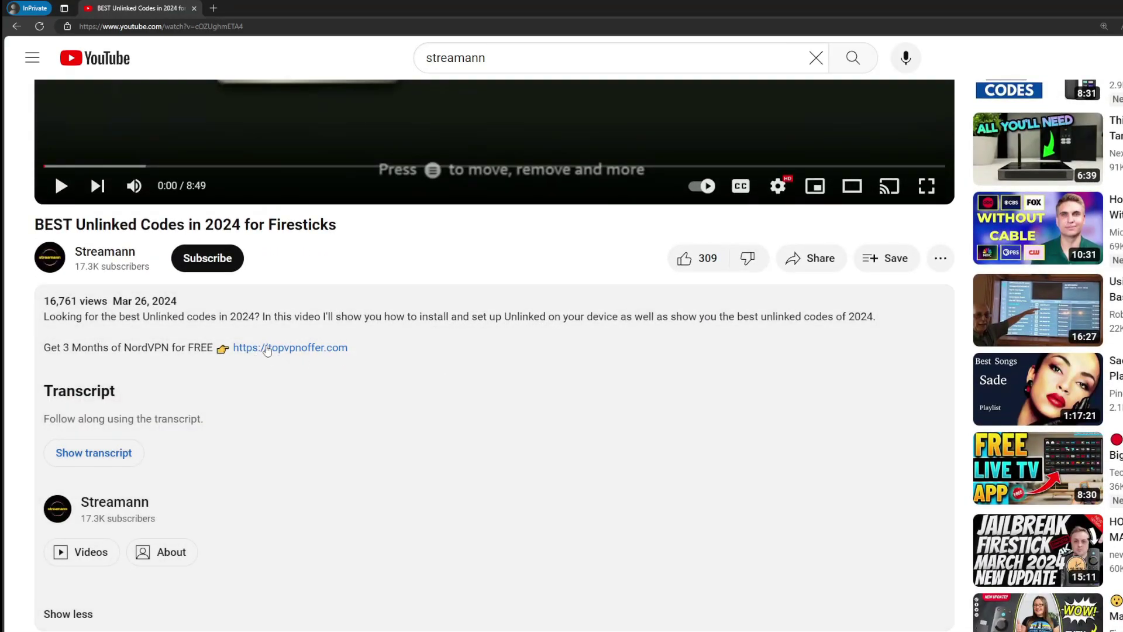
pyautogui.scroll(-5, 266, 354)
pyautogui.moveTo(386, 485); pyautogui.dragTo(272, 485)
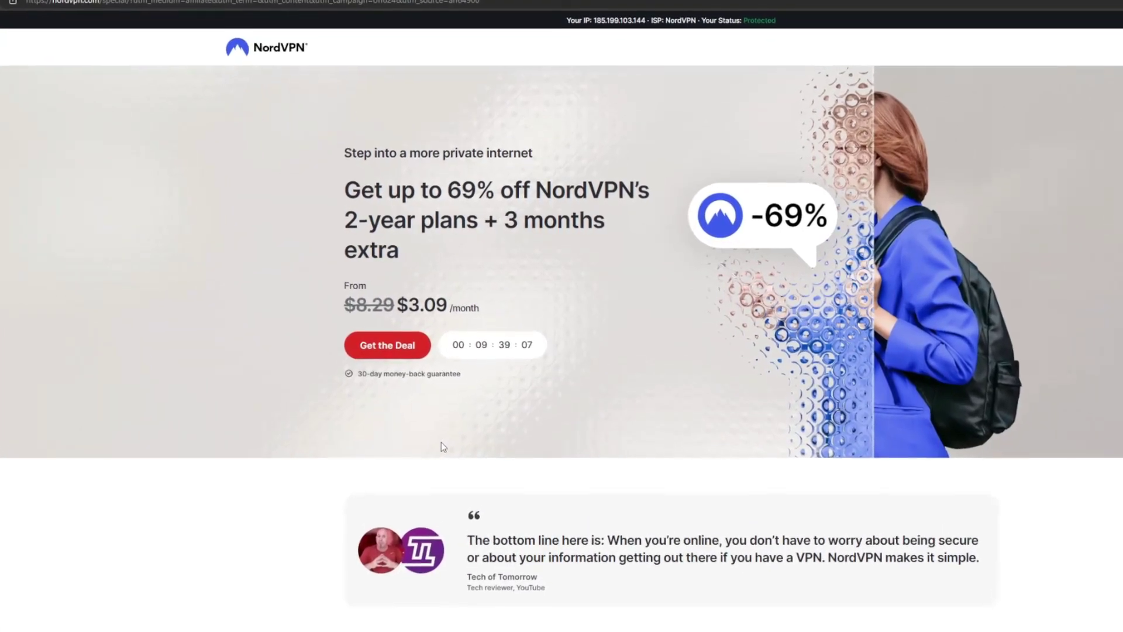
pyautogui.moveTo(501, 218); pyautogui.dragTo(623, 249)
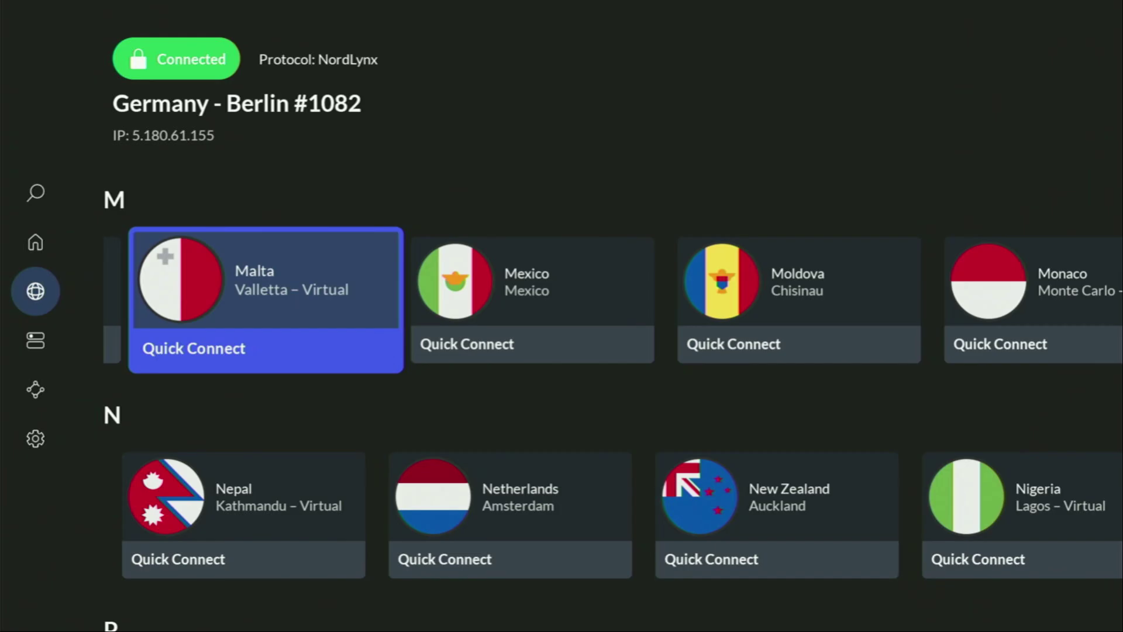
# Review NordVPN's Specialty servers such as P2P and Onion Over VPN, then go Home
pyautogui.press('Left')
pyautogui.press('Down')
pyautogui.press('Right')
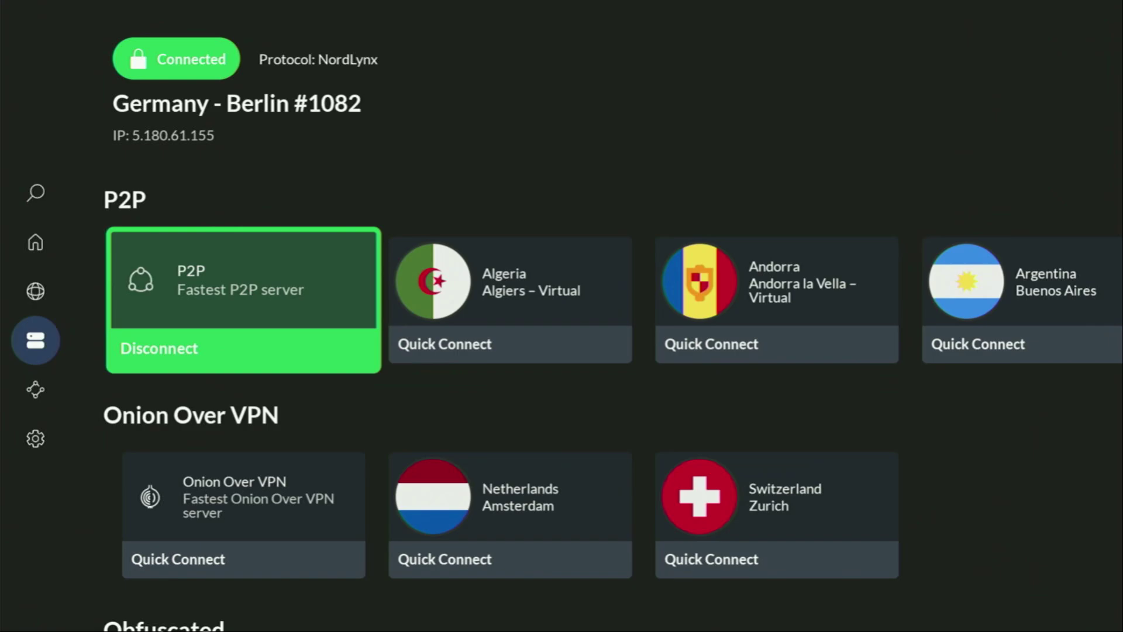
pyautogui.press('Home')
# Launch Downloader from Your Apps & Channels
pyautogui.press('Right')
pyautogui.press('Right')
pyautogui.press('Right')
pyautogui.press('Right')
pyautogui.press('Right')
pyautogui.press('Right')
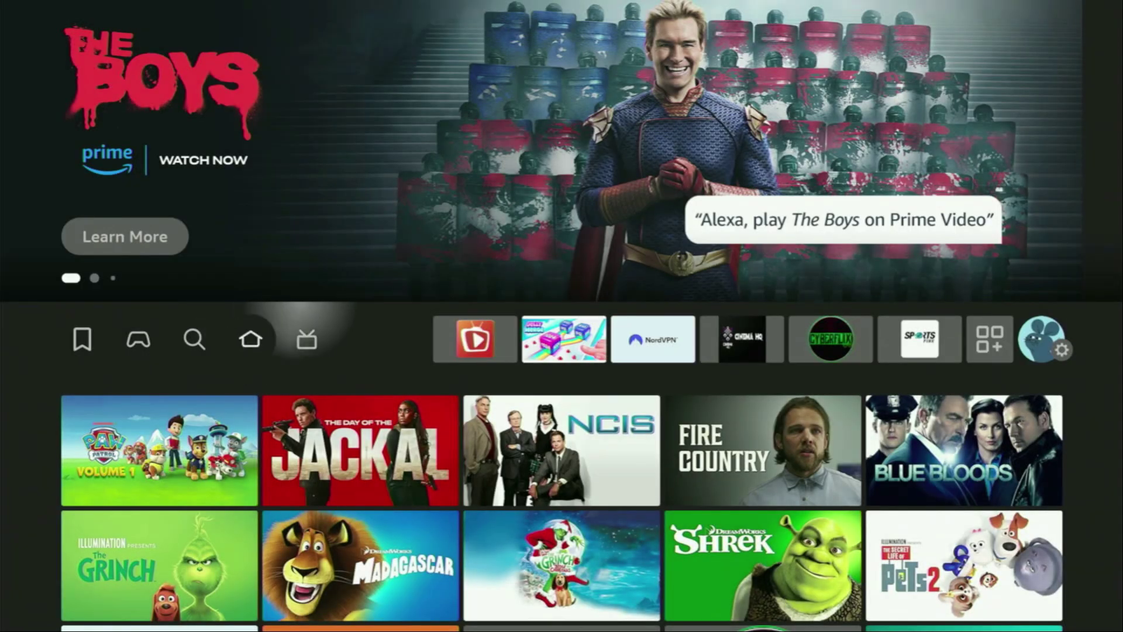
pyautogui.press('Right')
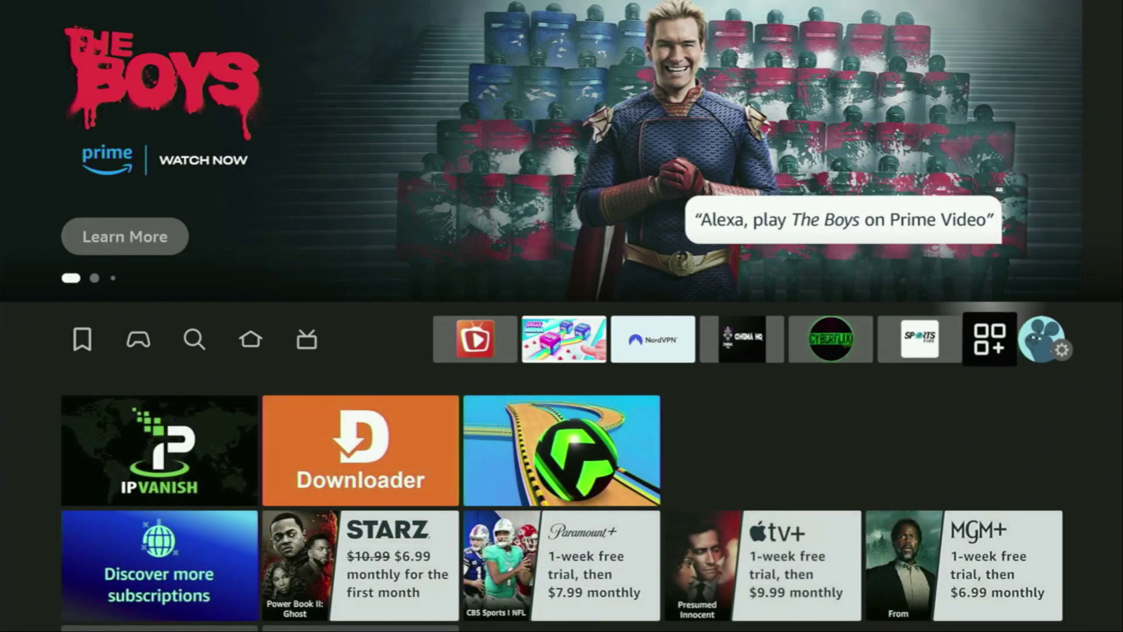
pyautogui.press('Return')
pyautogui.press('Down')
pyautogui.press('Right')
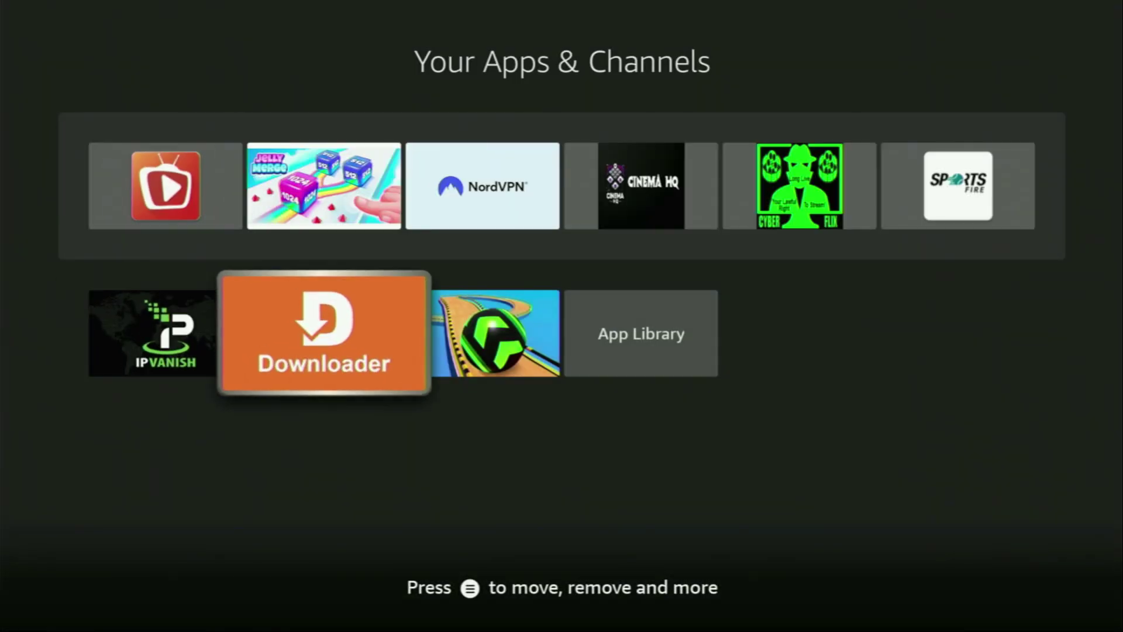
pyautogui.press('Return')
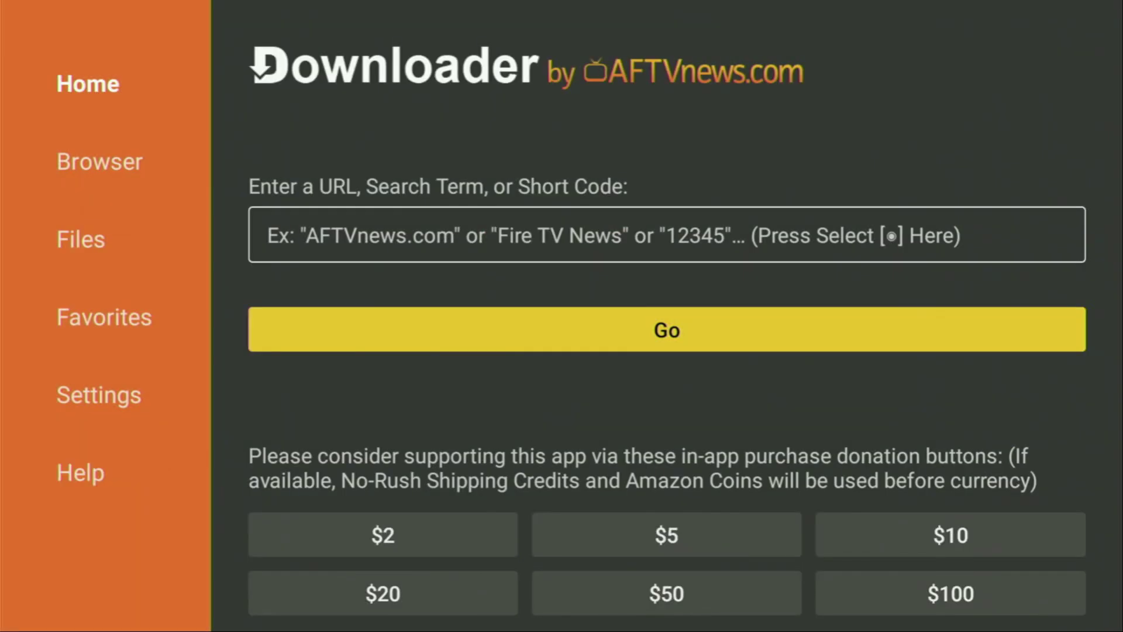
# Look through Downloader's sections, then return to Home and select the URL field
pyautogui.press('Left')
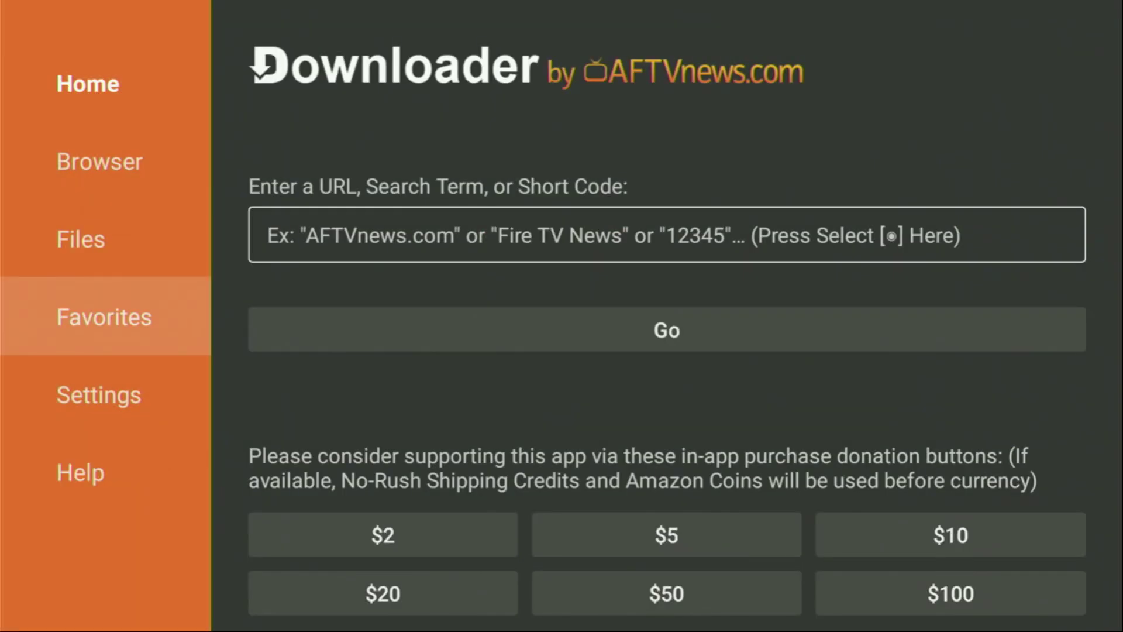
pyautogui.press('Up')
pyautogui.press('Up')
pyautogui.press('Up')
pyautogui.press('Down')
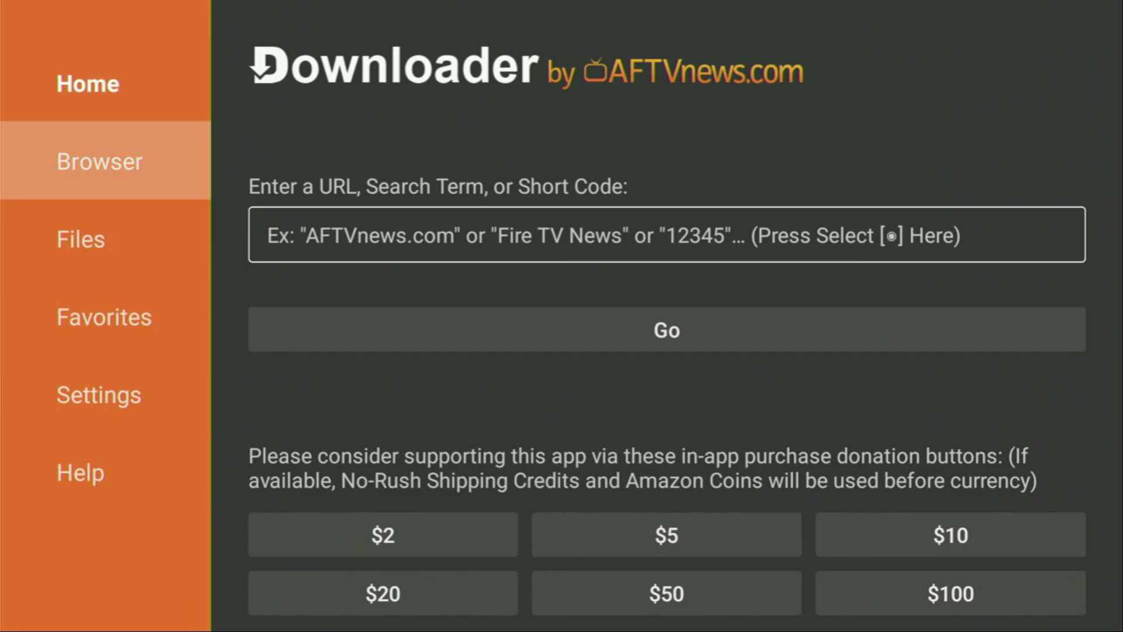
pyautogui.press('Up')
pyautogui.press('Right')
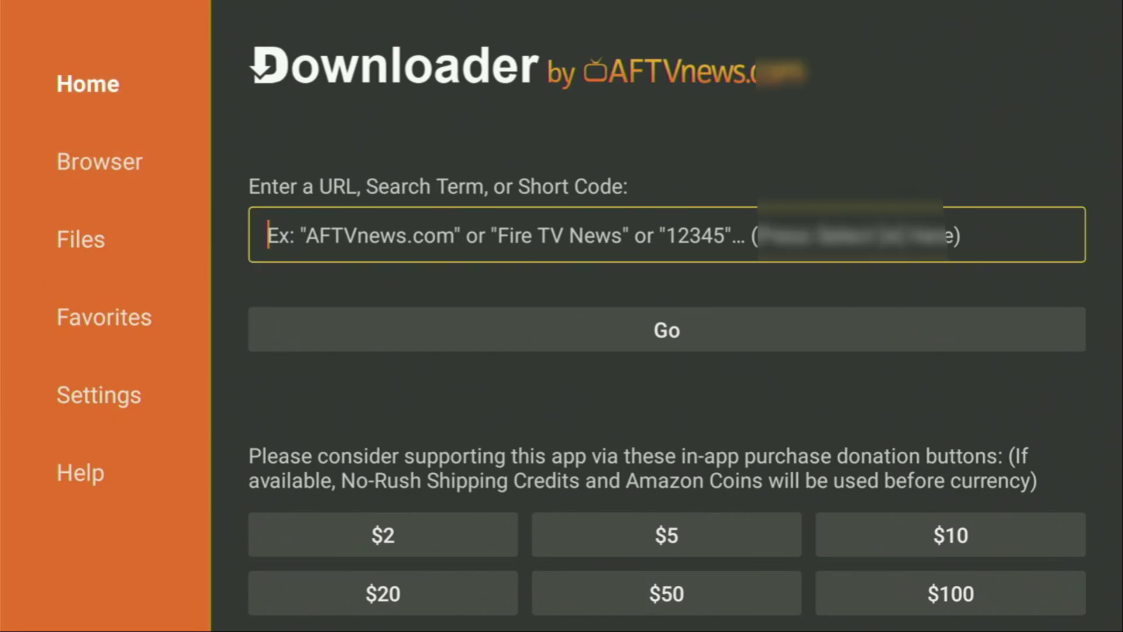
pyautogui.press('Return')
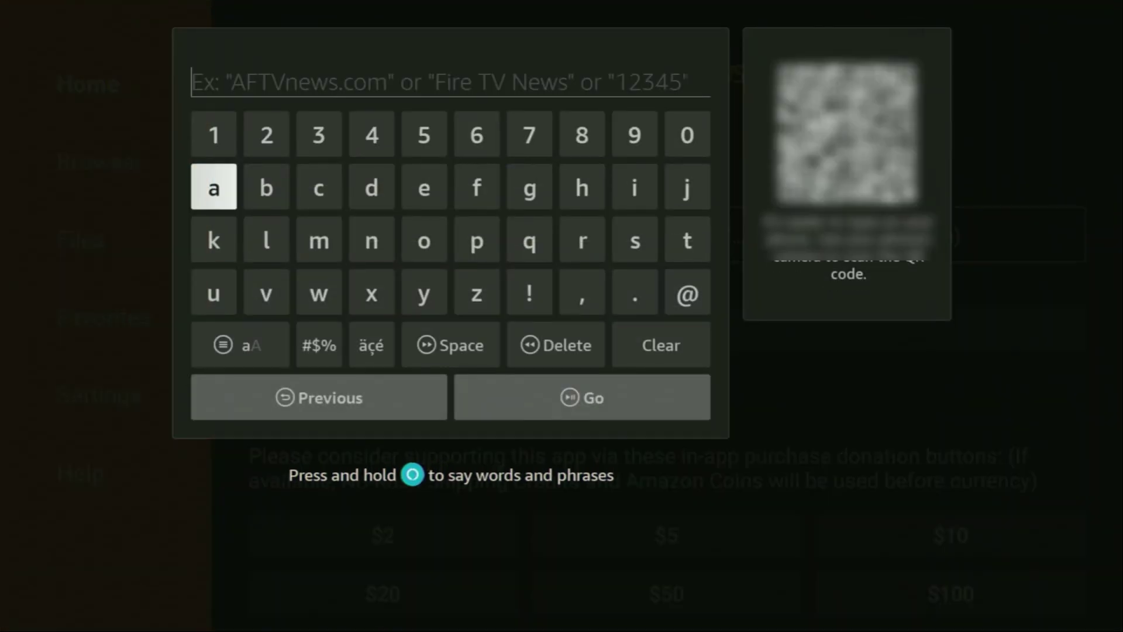
# Enter the short code 299336 on the on-screen keyboard
pyautogui.press('Up')
pyautogui.press('Right')
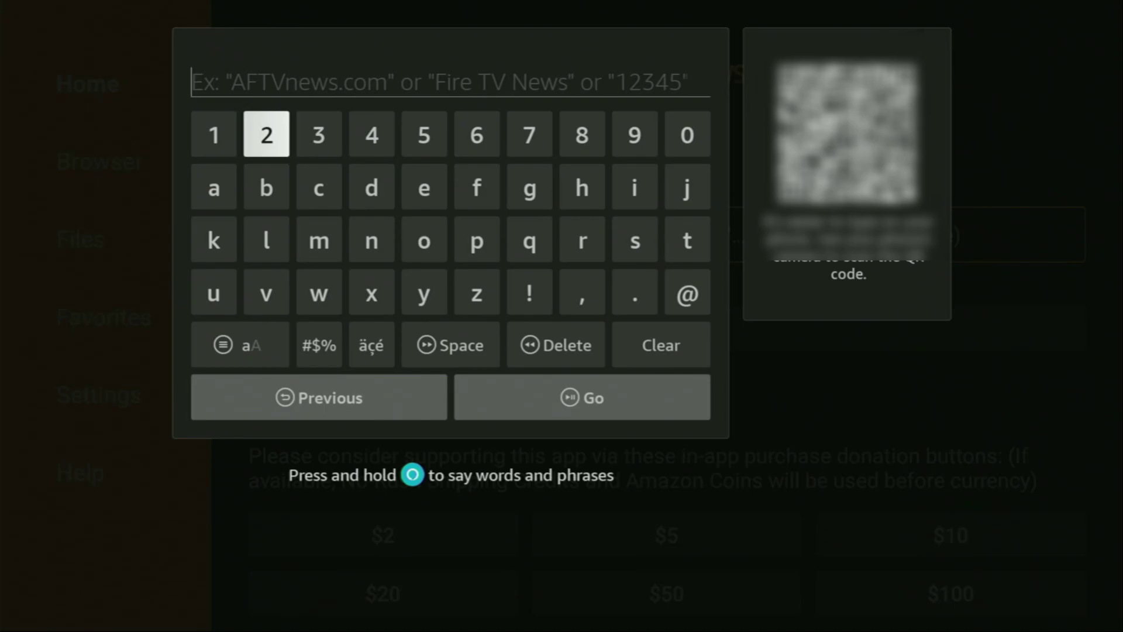
pyautogui.press('Return')
pyautogui.press('Right')
pyautogui.press('Right')
pyautogui.press('Right')
pyautogui.press('Right')
pyautogui.press('Right')
pyautogui.press('Right')
pyautogui.press('Right')
pyautogui.press('Return')
pyautogui.press('Return')
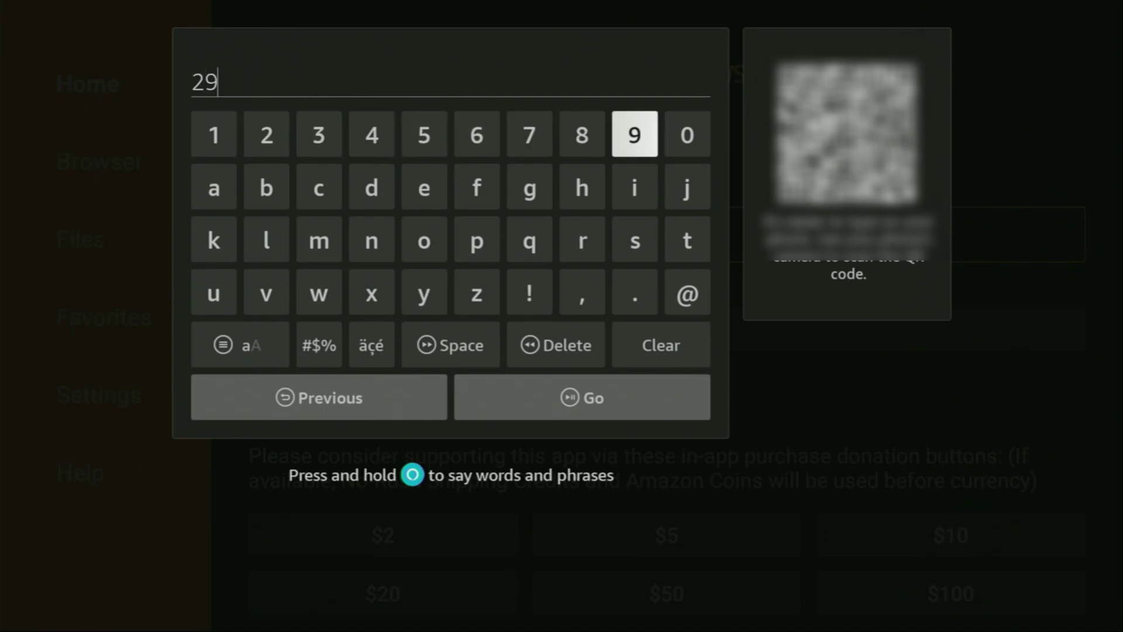
pyautogui.press('Left')
pyautogui.press('Left')
pyautogui.press('Left')
pyautogui.press('Left')
pyautogui.press('Left')
pyautogui.press('Left')
pyautogui.press('Return')
pyautogui.press('Return')
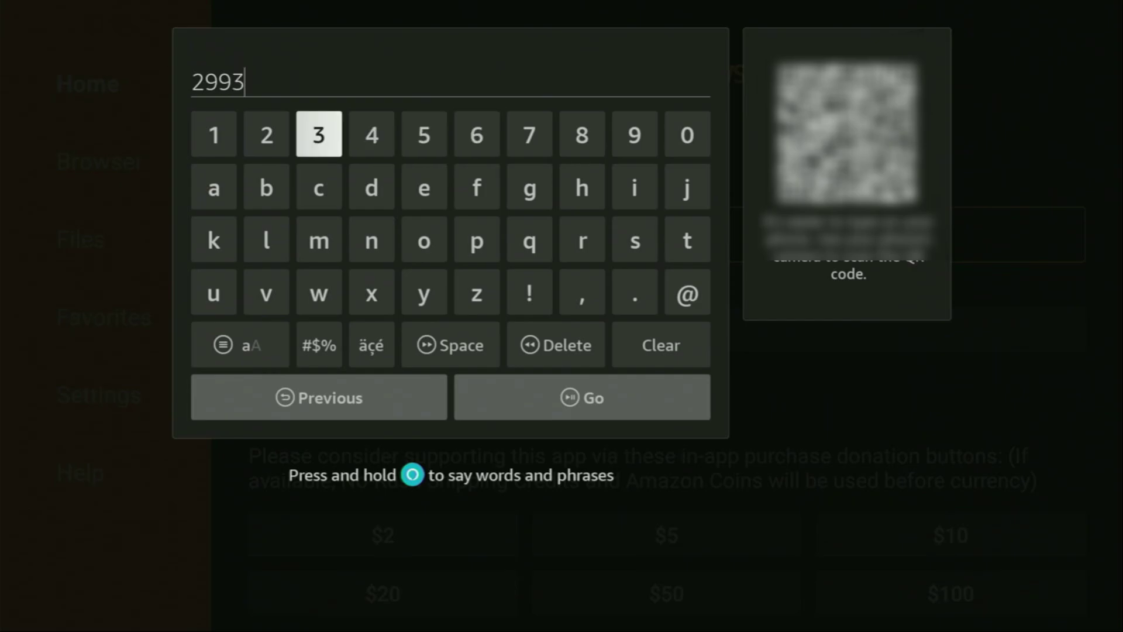
pyautogui.press('Right')
pyautogui.press('Right')
pyautogui.press('Right')
pyautogui.press('Return')
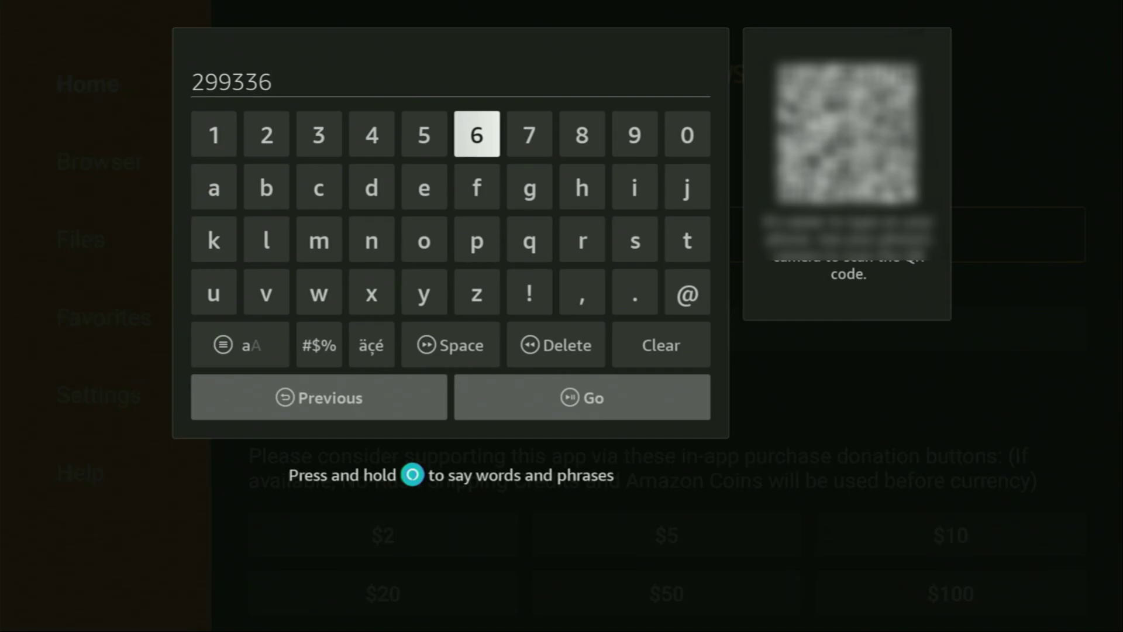
# Submit code 299336 with Go to load the AFTVnews redirect to aptv.apk
pyautogui.press('Down')
pyautogui.press('Down')
pyautogui.press('Down')
pyautogui.press('Down')
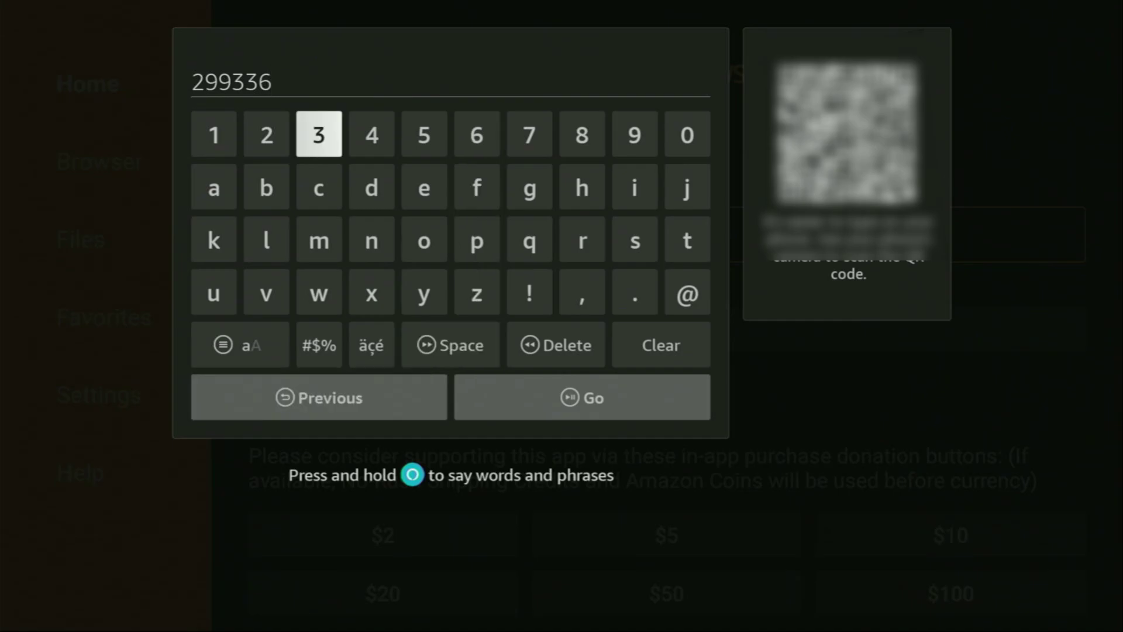
pyautogui.press('Left')
pyautogui.press('Left')
pyautogui.press('Down')
pyautogui.press('Down')
pyautogui.press('Down')
pyautogui.press('Down')
pyautogui.press('Down')
pyautogui.press('Right')
pyautogui.press('Return')
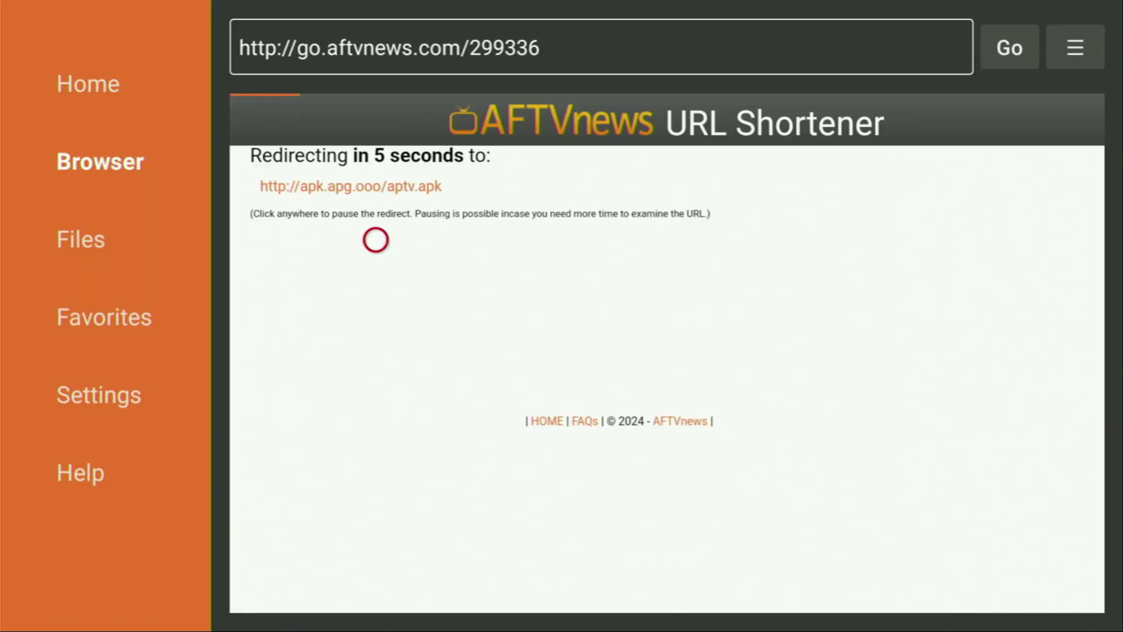
# Put the Downloader browser in Fullscreen Mode, then start installing the downloaded aptv.apk (117.0 MB)
pyautogui.press('Menu')
pyautogui.press('Down')
pyautogui.press('Down')
pyautogui.press('Return')
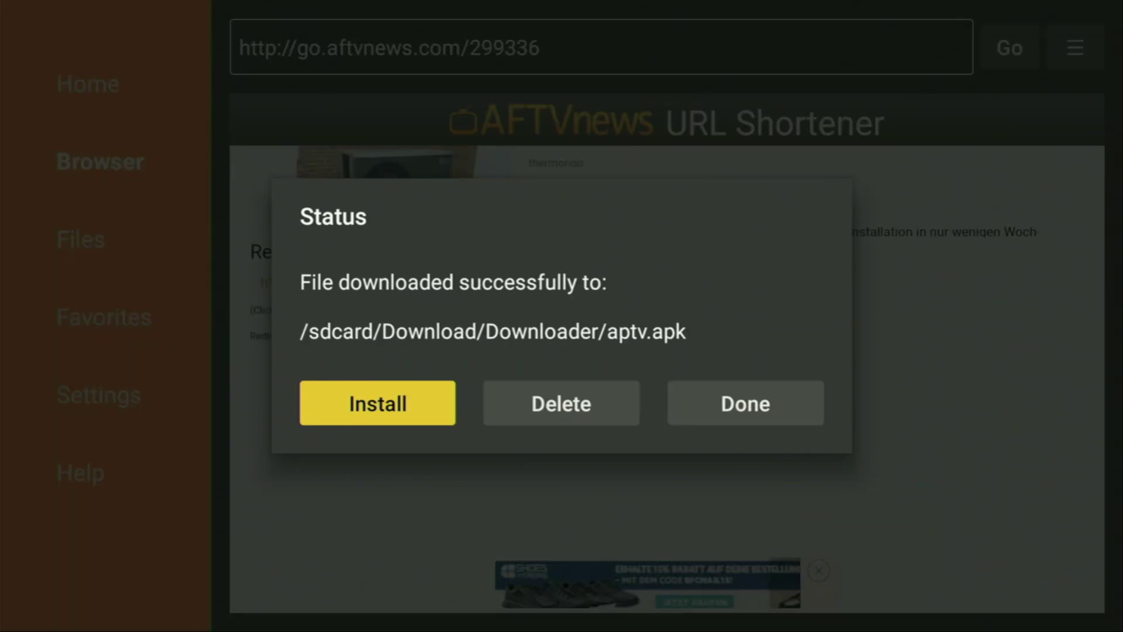
pyautogui.press('Return')
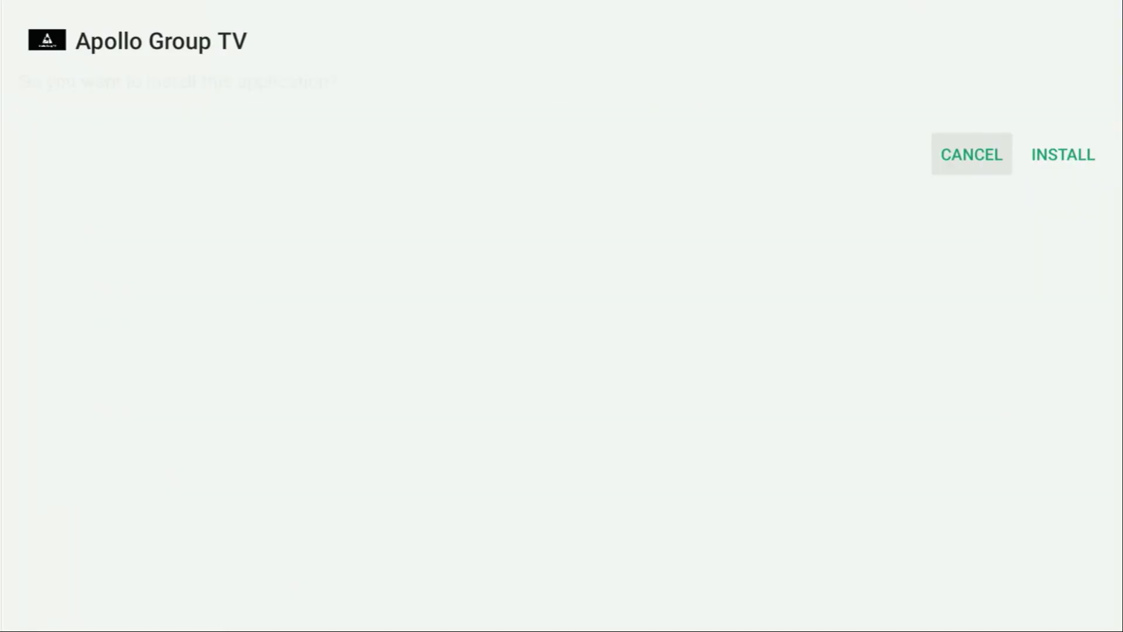
# Confirm INSTALL for Apollo Group TV, then choose DONE to return to Downloader
pyautogui.press('Right')
pyautogui.press('Return')
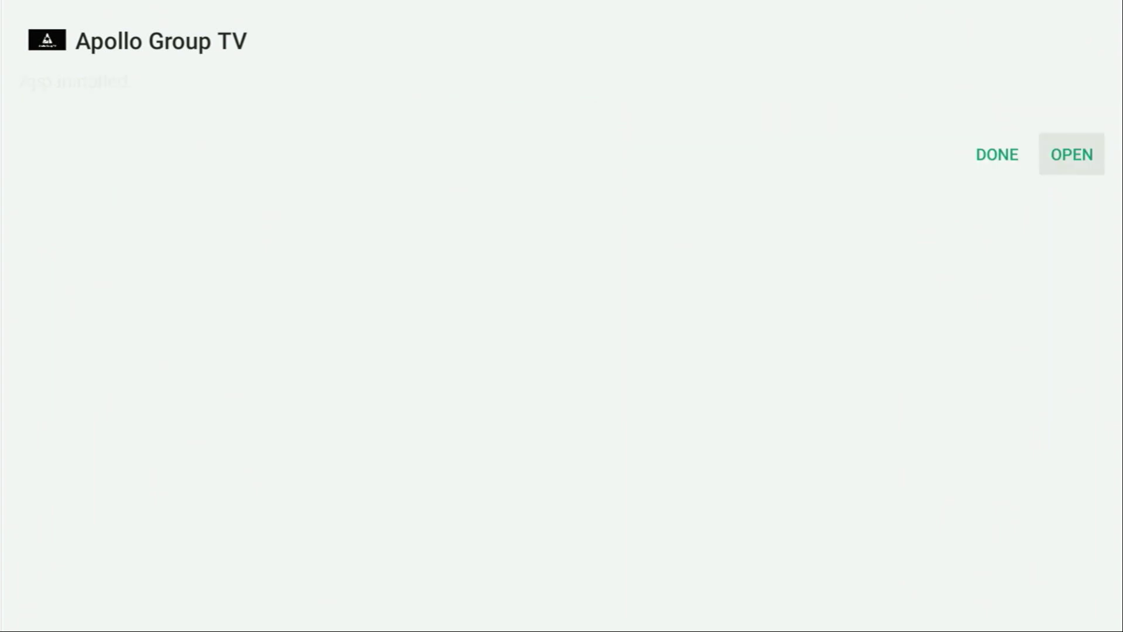
pyautogui.press('Left')
pyautogui.press('Return')
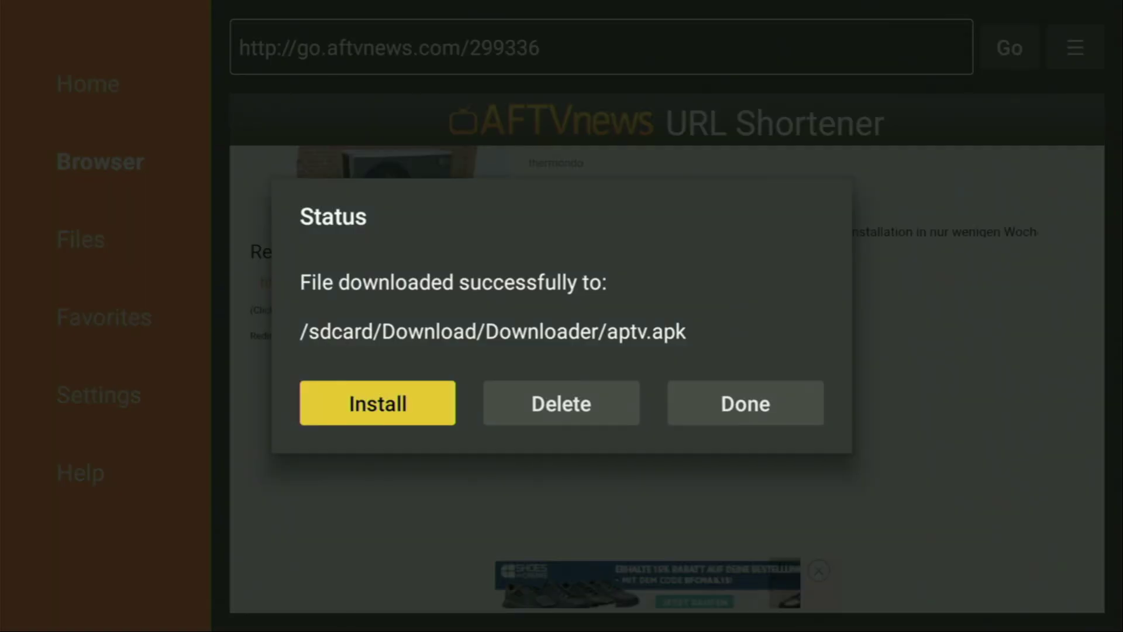
# Choose Delete in the Status dialog to remove the downloaded aptv.apk
pyautogui.press('Right')
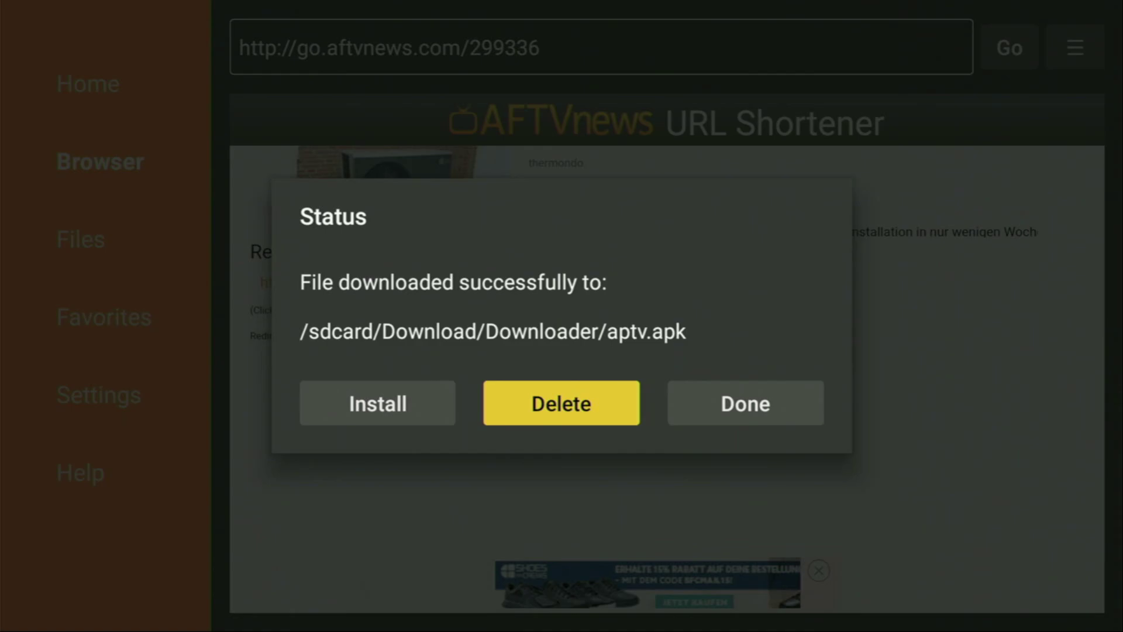
pyautogui.press('Return')
pyautogui.press('Return')
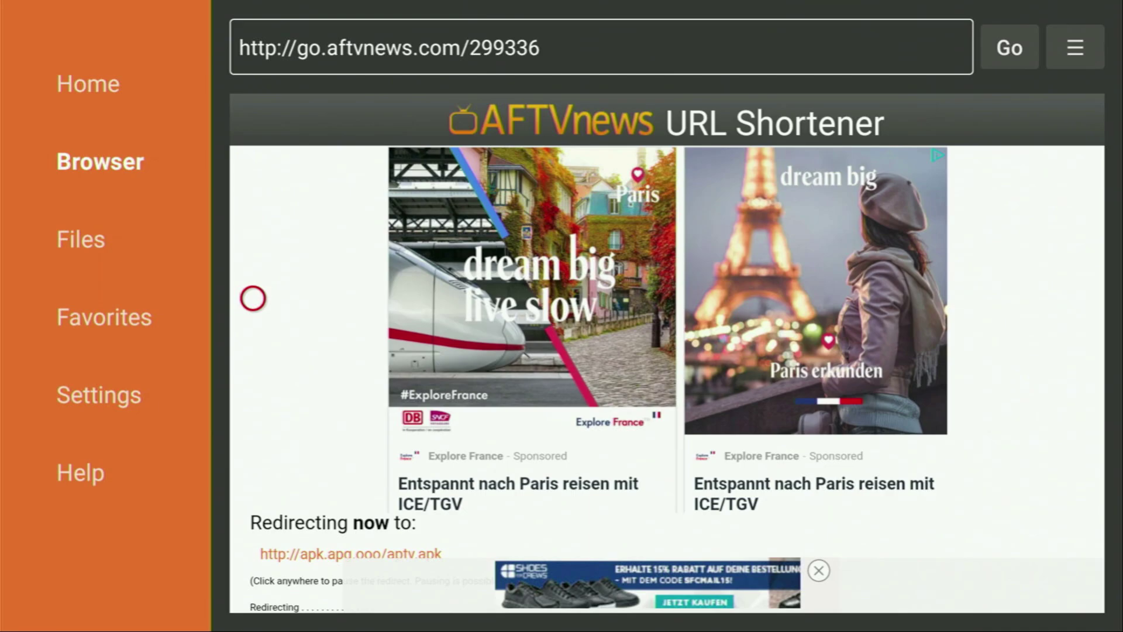
# Go home, open Your Apps & Channels and highlight Apollo Group TV
pyautogui.press('Home')
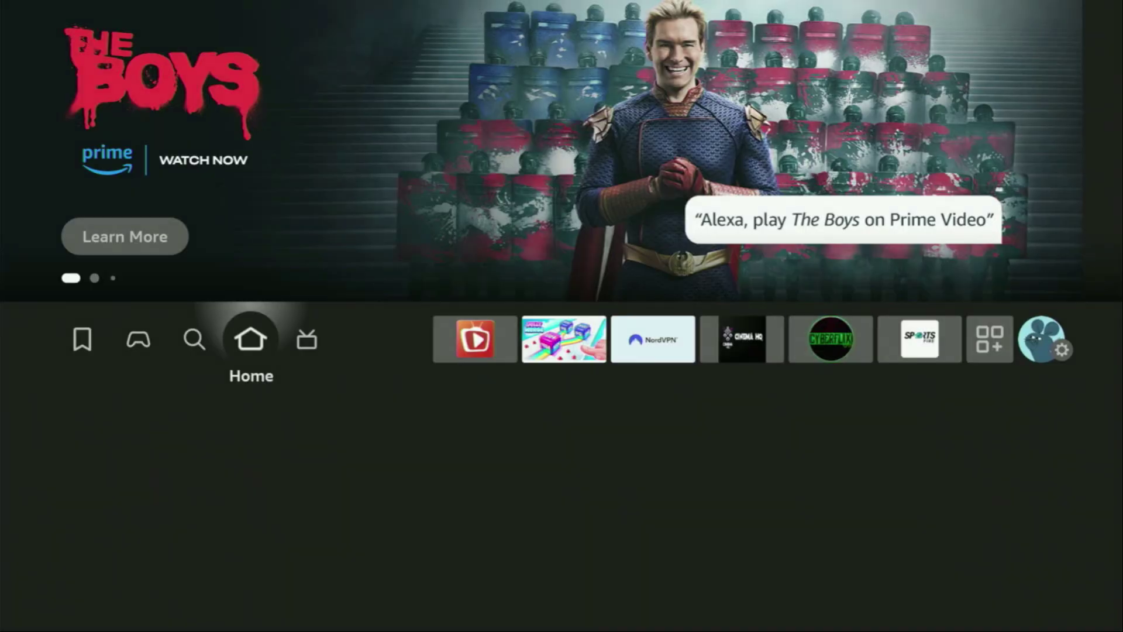
pyautogui.press('Right')
pyautogui.press('Right')
pyautogui.press('Right')
pyautogui.press('Right')
pyautogui.press('Right')
pyautogui.press('Right')
pyautogui.press('Right')
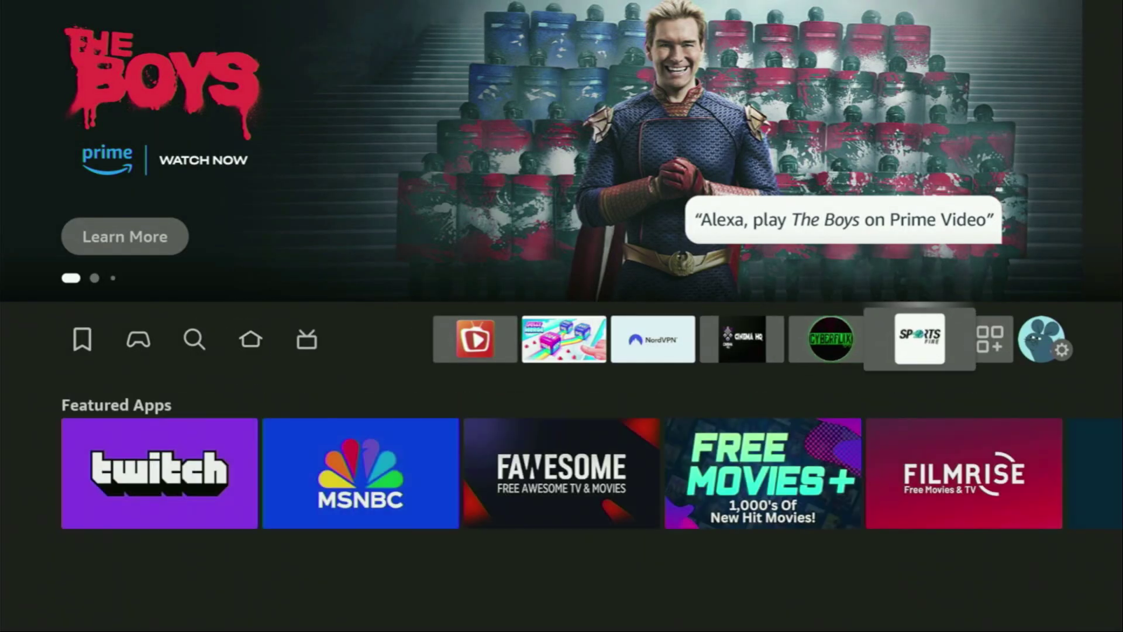
pyautogui.press('Right')
pyautogui.press('Return')
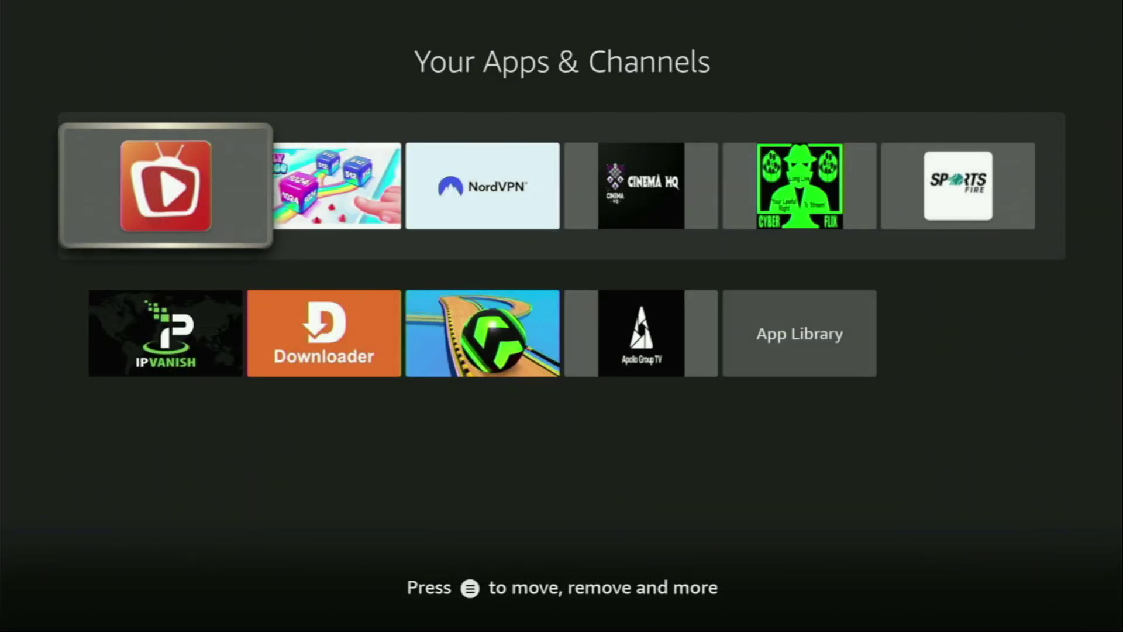
pyautogui.press('Down')
pyautogui.press('Right')
pyautogui.press('Right')
pyautogui.press('Right')
pyautogui.press('Right')
pyautogui.press('Left')
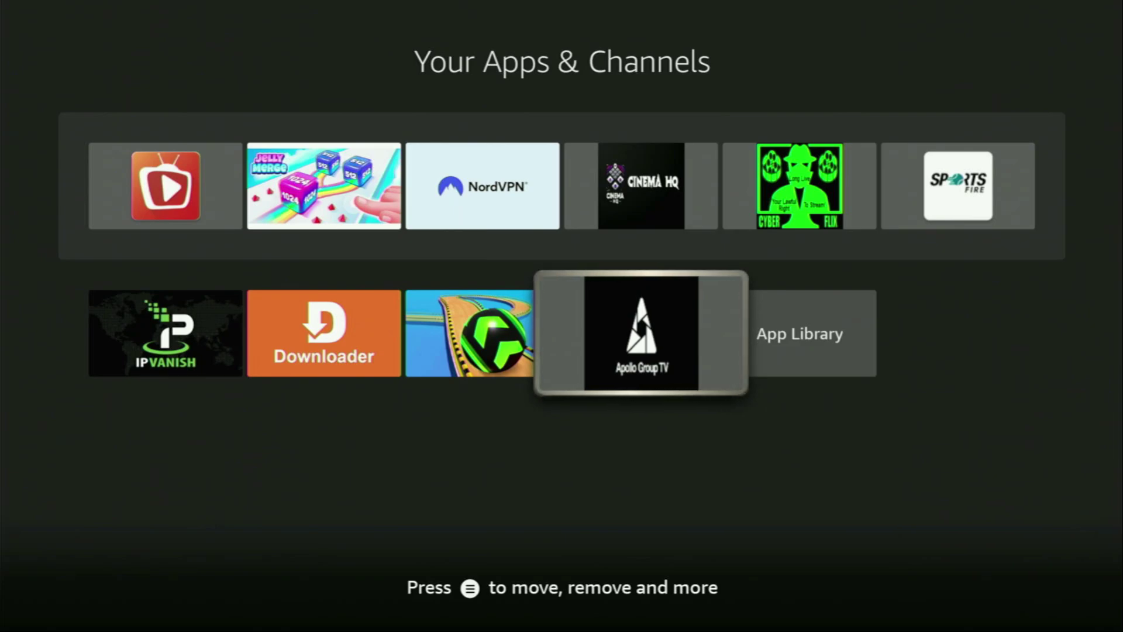
# Use Apollo Group TV's options menu to move it to the front of the first row
pyautogui.press('Menu')
pyautogui.press('Down')
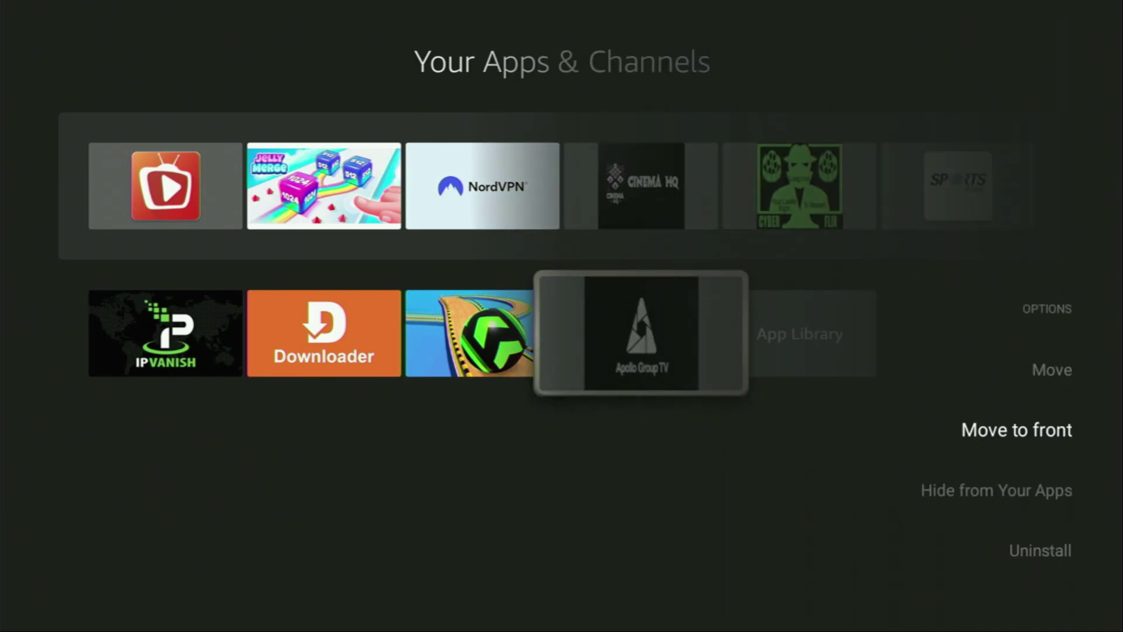
pyautogui.press('Return')
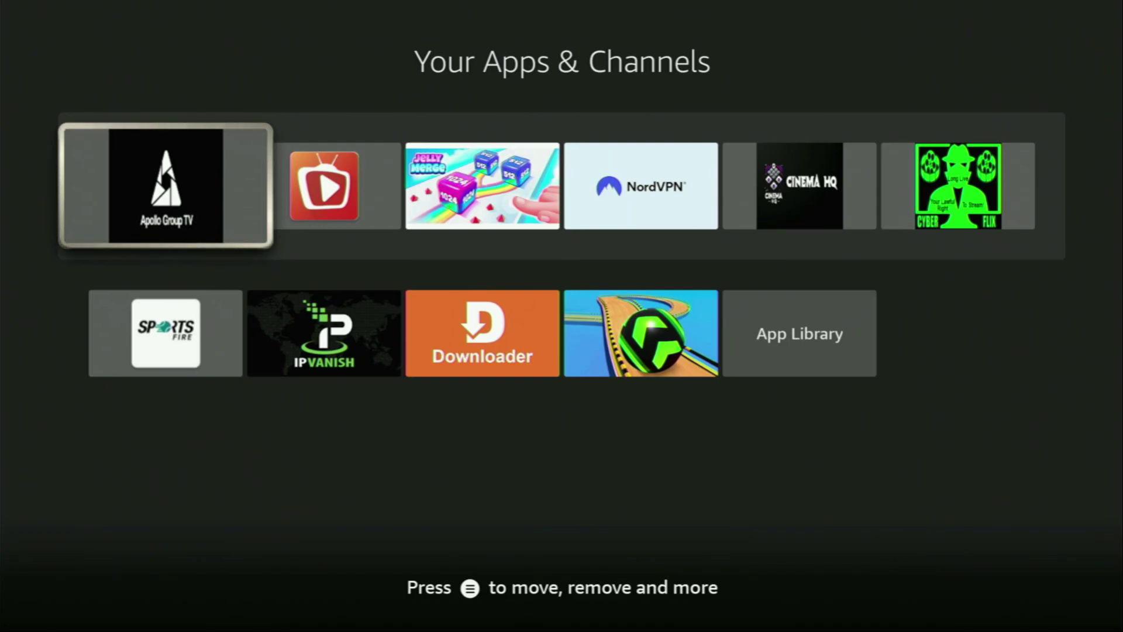
pyautogui.press('Right')
pyautogui.press('Right')
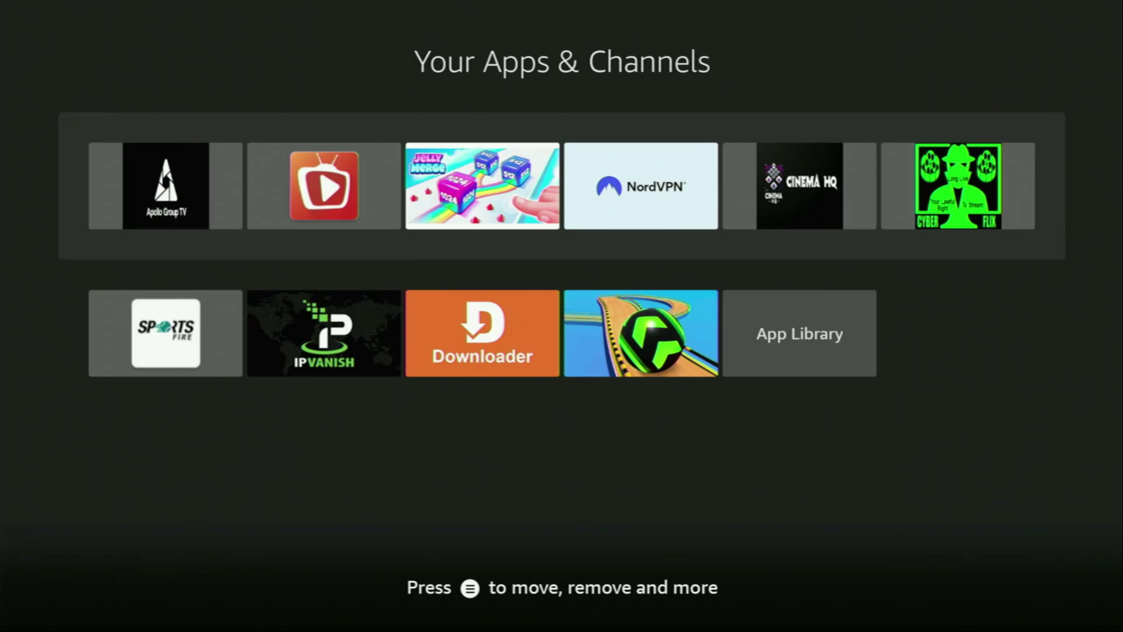
pyautogui.press('Right')
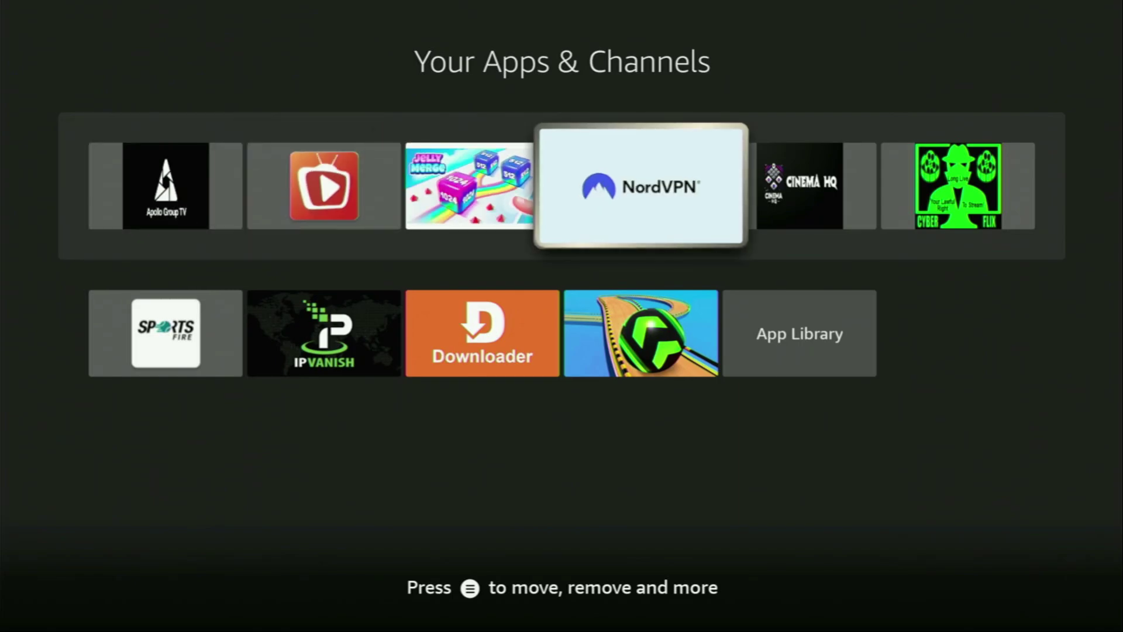